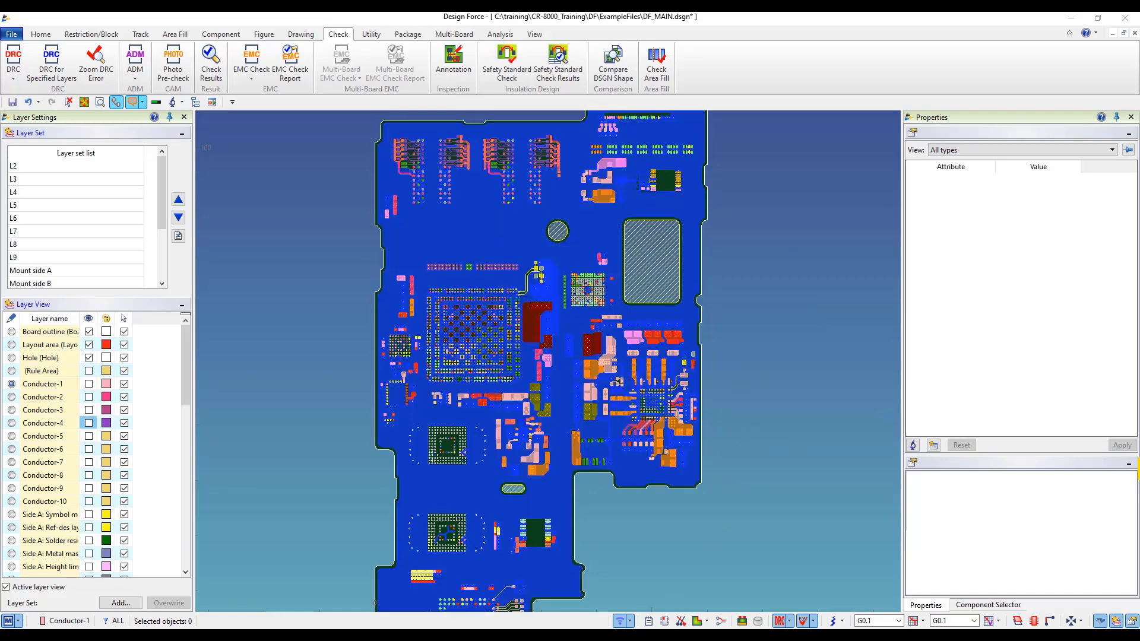
# Switch from Design Force to the CR-8000 Desktop file manager via the taskbar.
pyautogui.click(683, 638)
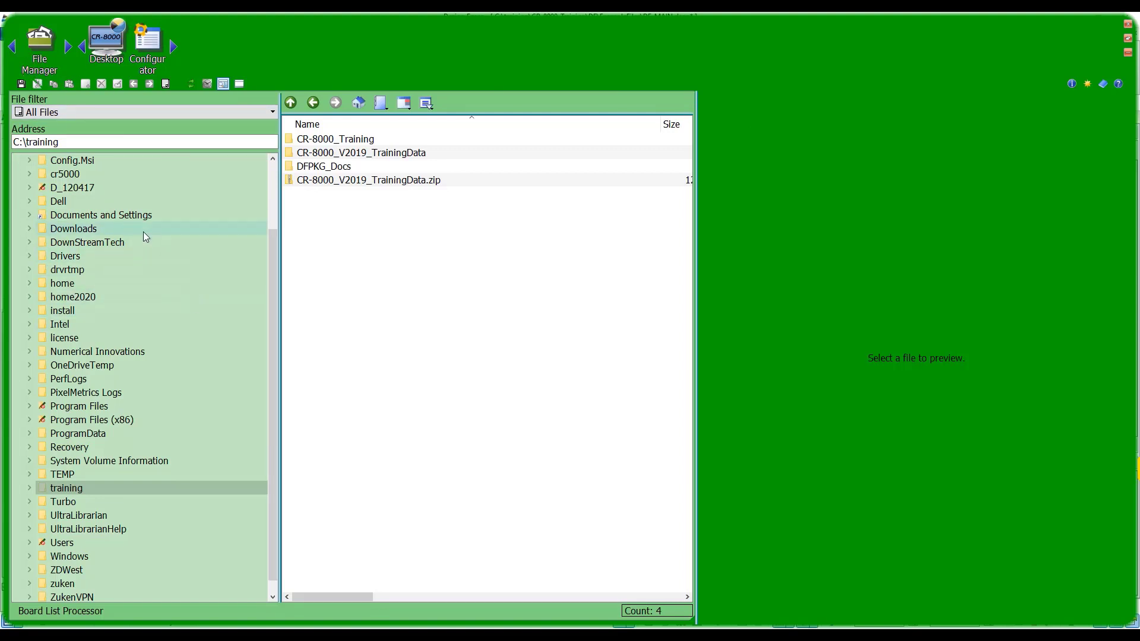
# Browse to training > CR-8000_Training > DF > ExampleFiles and preview DF_MAIN.dsgn.
pyautogui.click(97, 487)
pyautogui.click(127, 502)
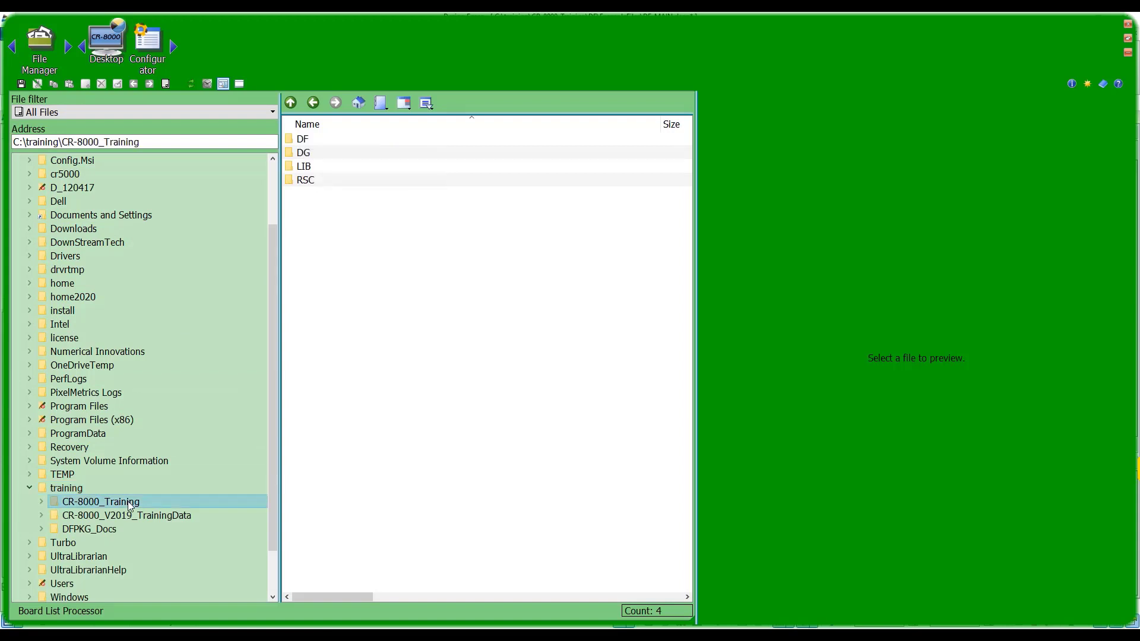
pyautogui.click(113, 514)
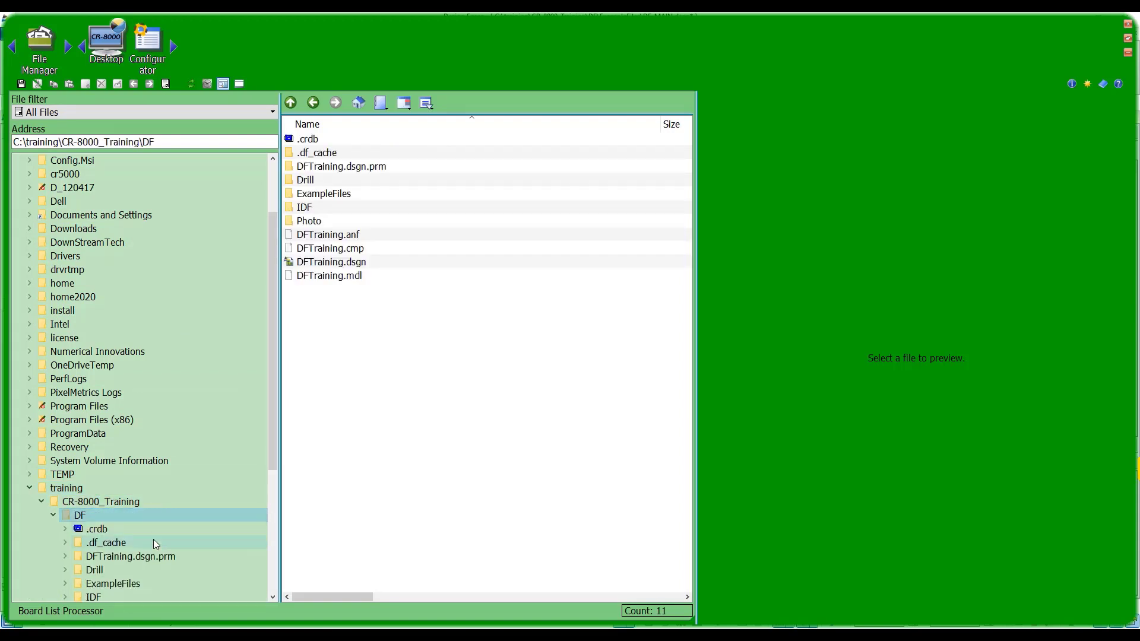
pyautogui.click(132, 584)
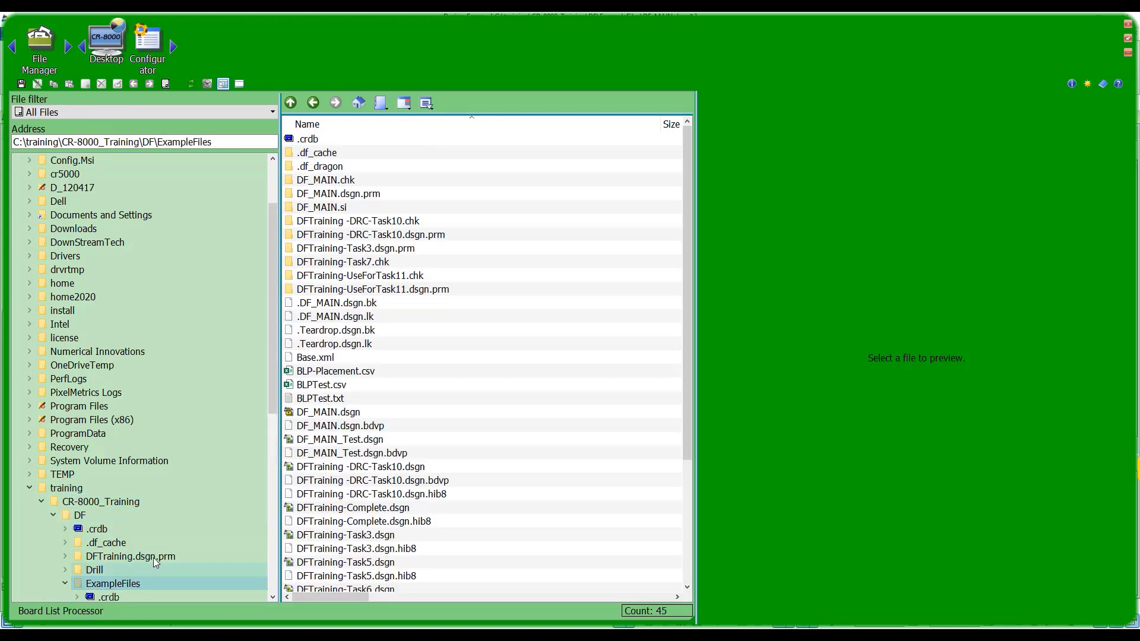
pyautogui.click(343, 416)
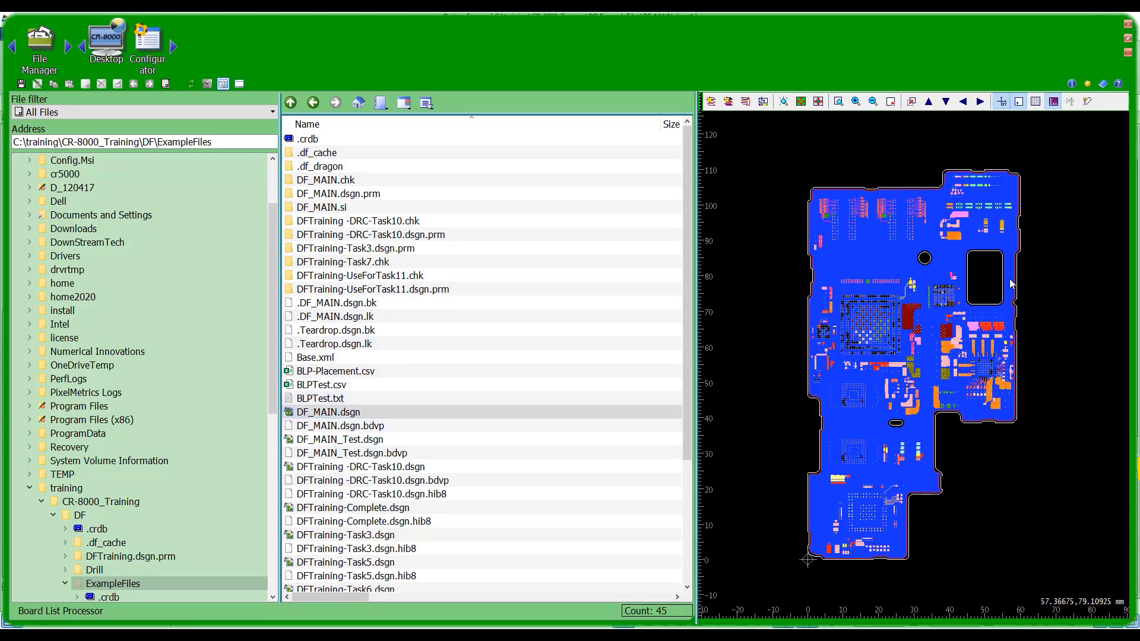
# Launch the Board List Processor on DF_MAIN.dsgn from its Action menu.
pyautogui.rightClick(354, 415)
pyautogui.moveTo(399, 427)
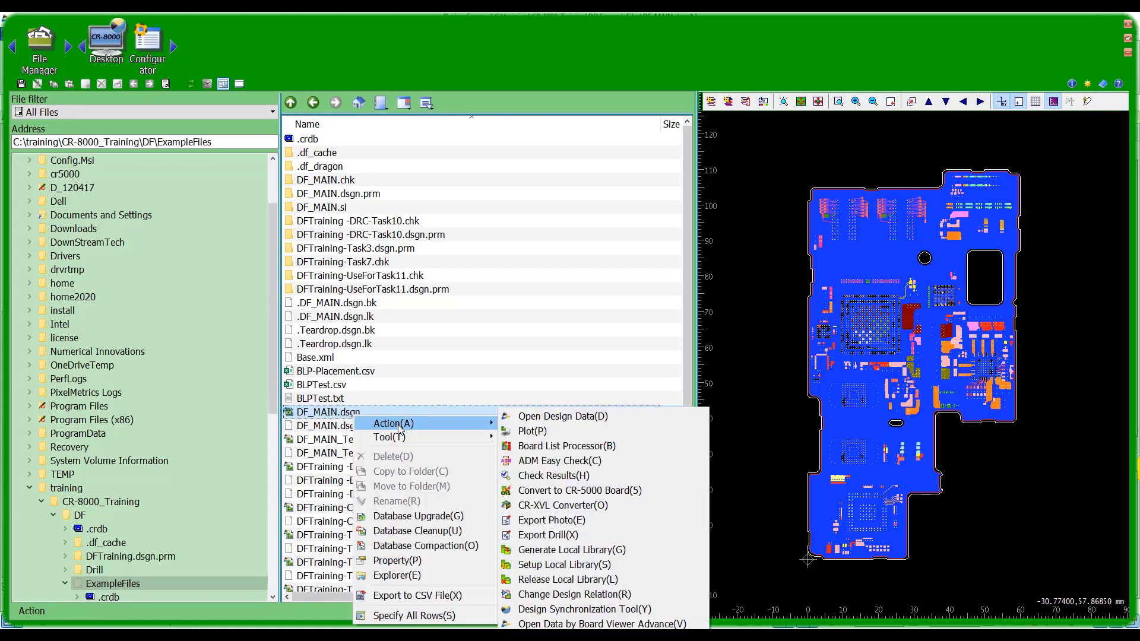
pyautogui.click(578, 449)
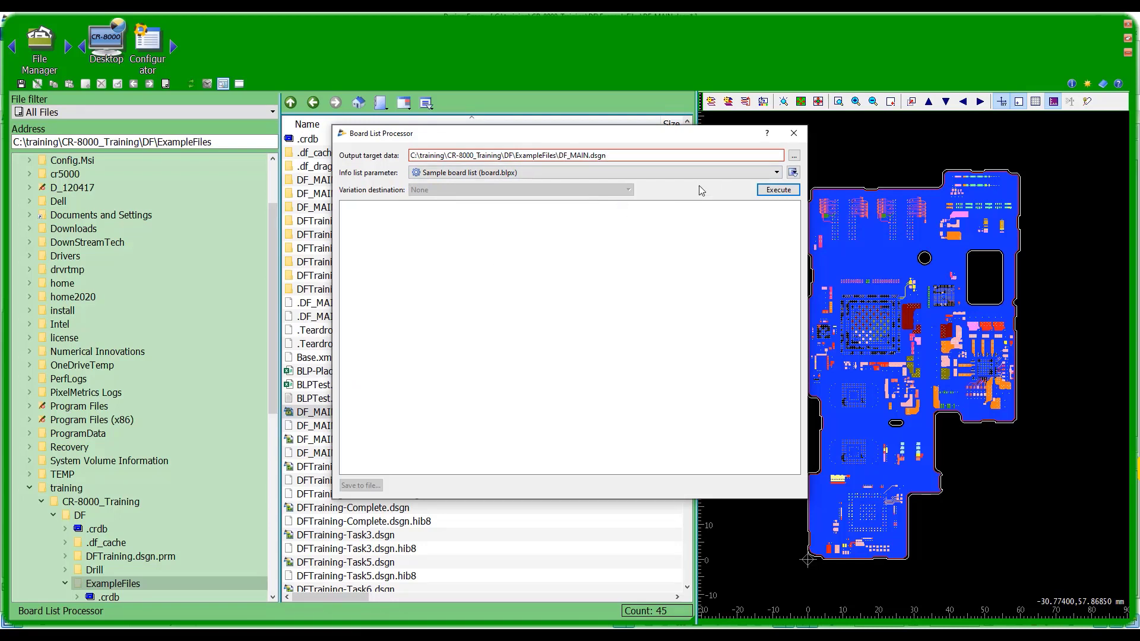
# Load the 2020.blpx parameter file as the info list parameter.
pyautogui.click(538, 175)
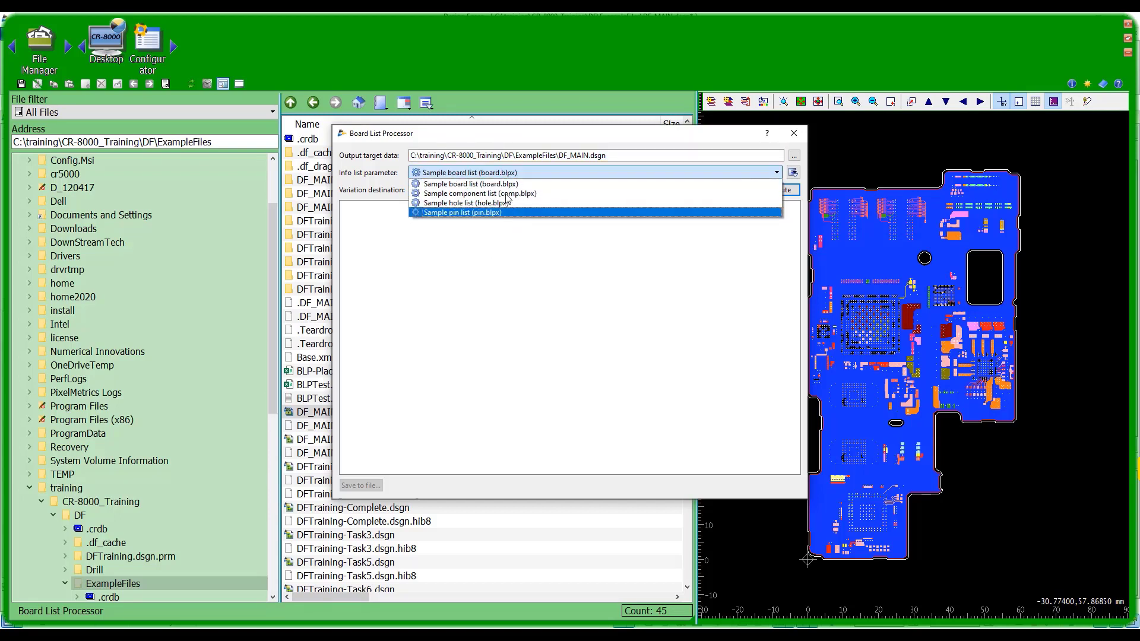
pyautogui.click(794, 173)
pyautogui.click(793, 173)
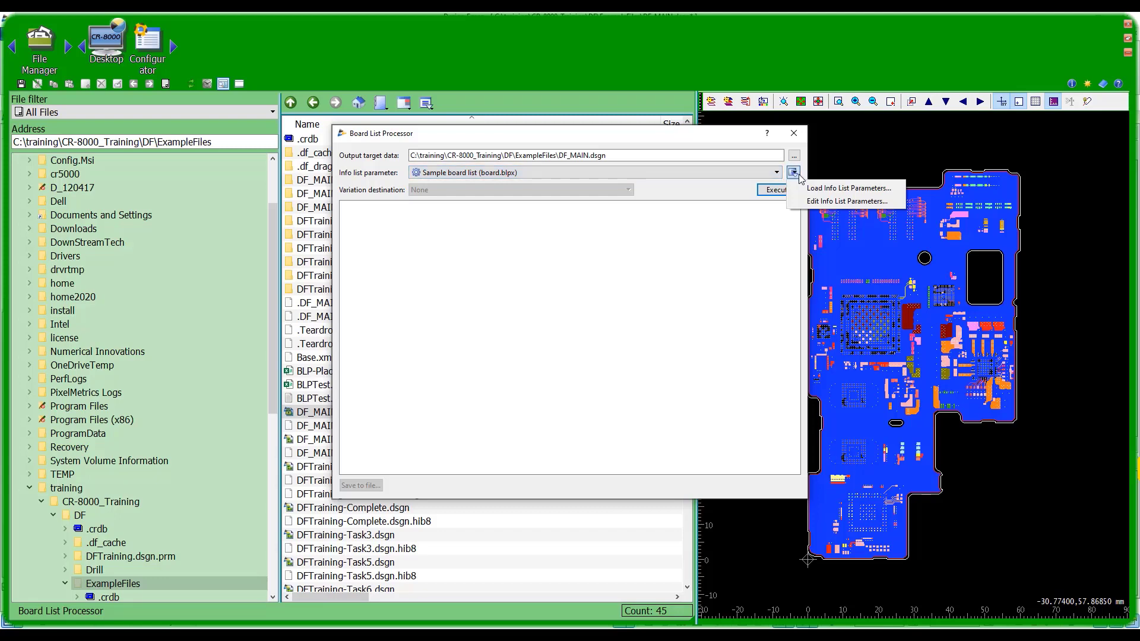
pyautogui.click(823, 189)
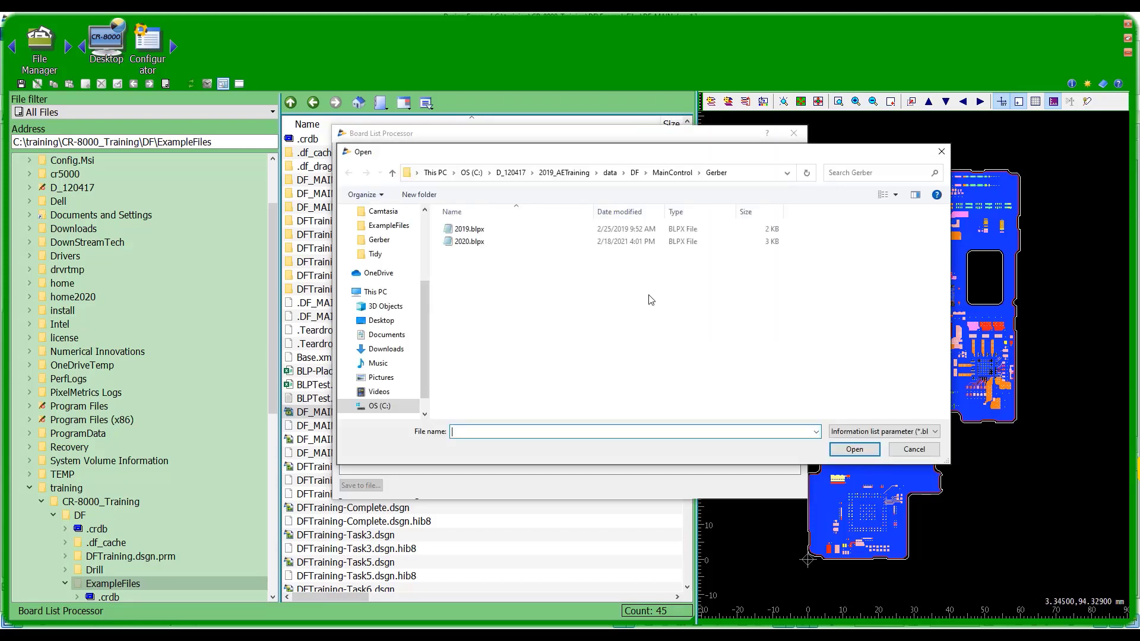
pyautogui.click(469, 243)
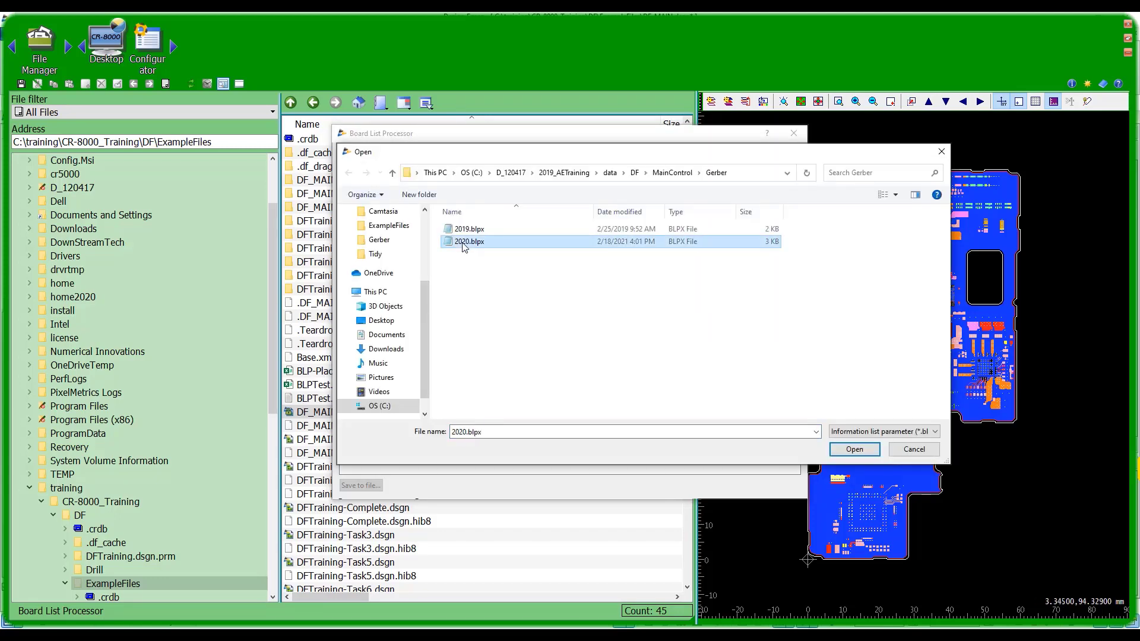
pyautogui.doubleClick(463, 242)
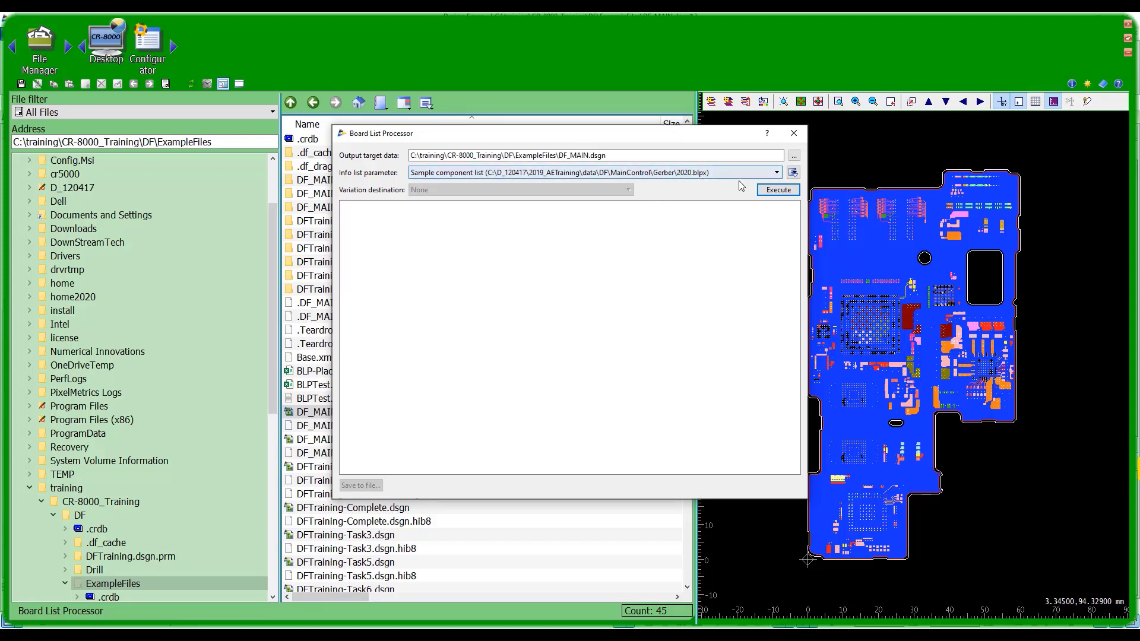
# Choose Sample component list (comp.blpx) as the info list parameter.
pyautogui.click(776, 174)
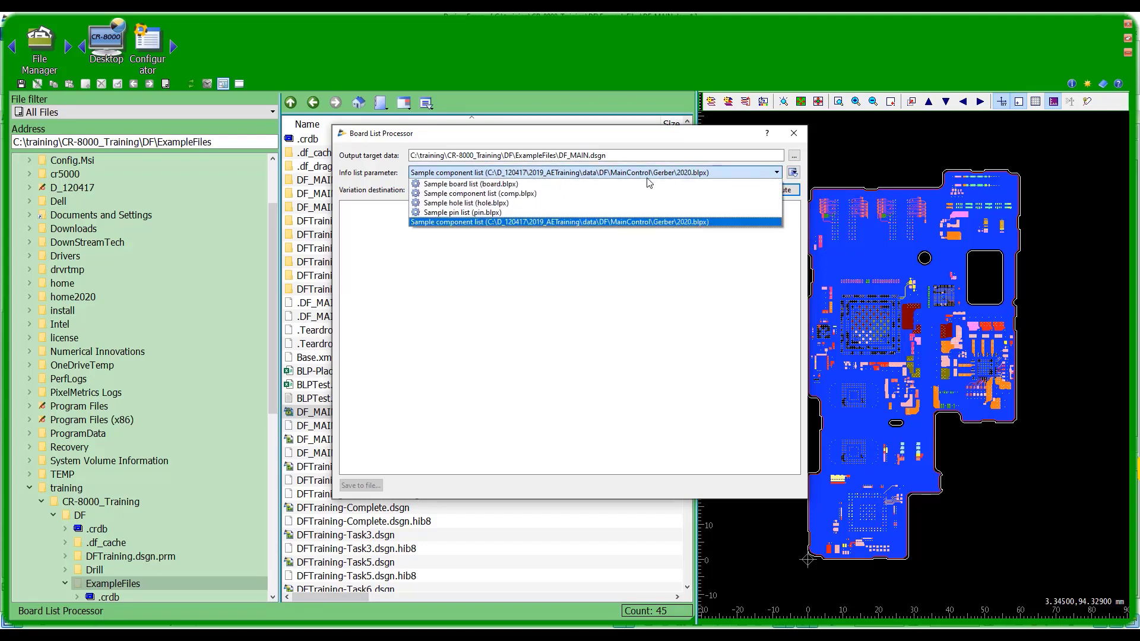
pyautogui.click(530, 195)
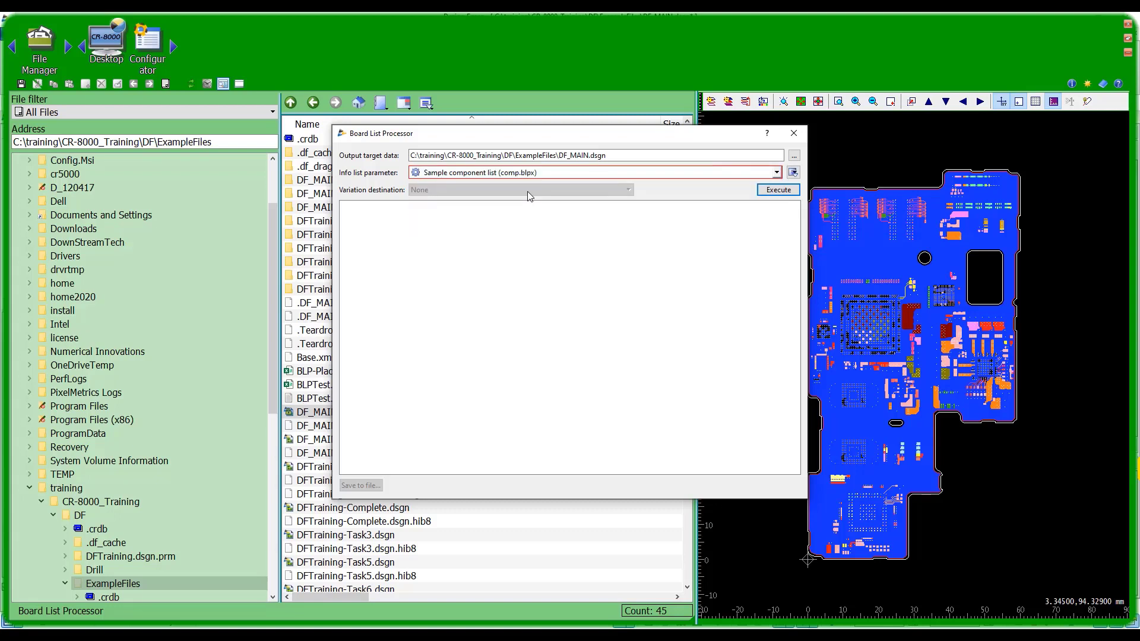
pyautogui.click(793, 172)
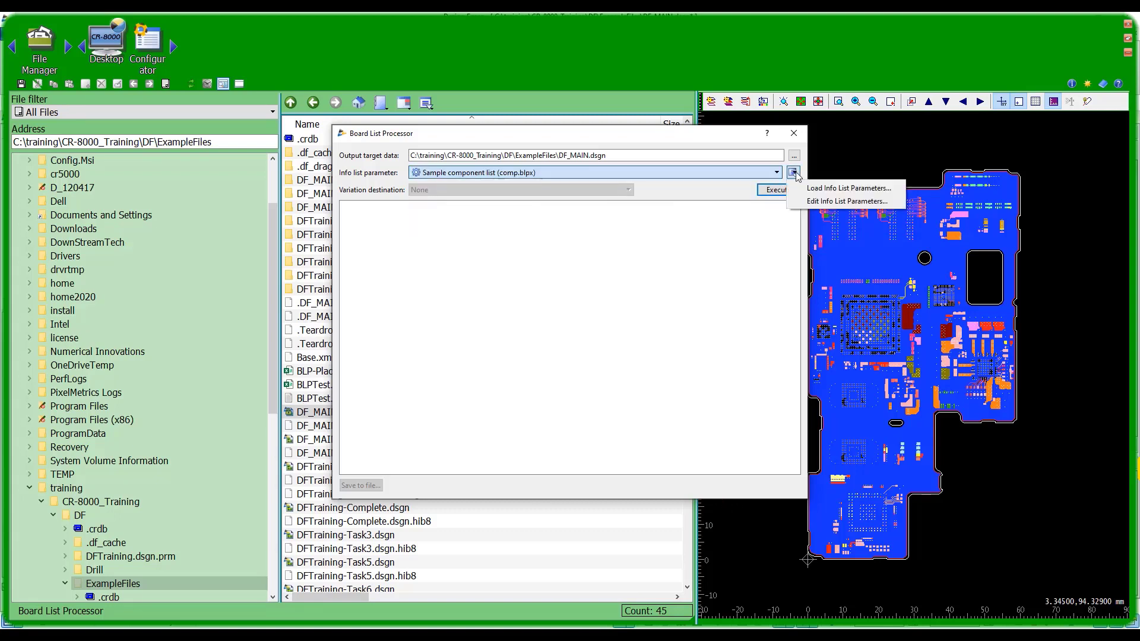
# Open Edit Info List Parameters for comp.blpx and review its nine output attributes, including Ref-des and Part name.
pyautogui.click(828, 203)
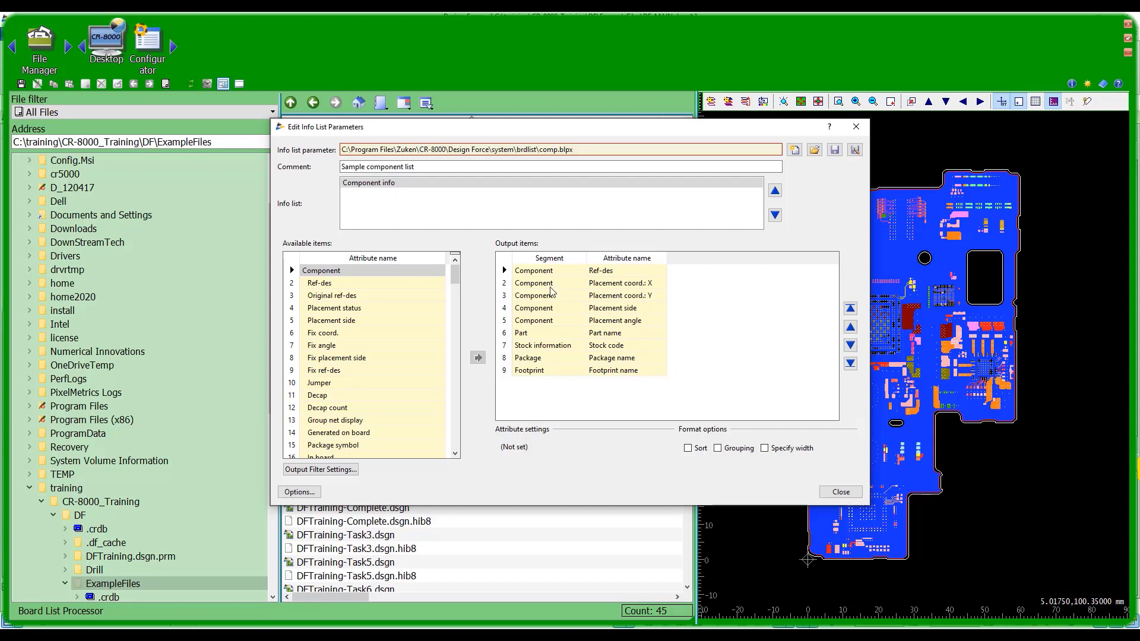
pyautogui.moveTo(455, 279); pyautogui.dragTo(446, 318)
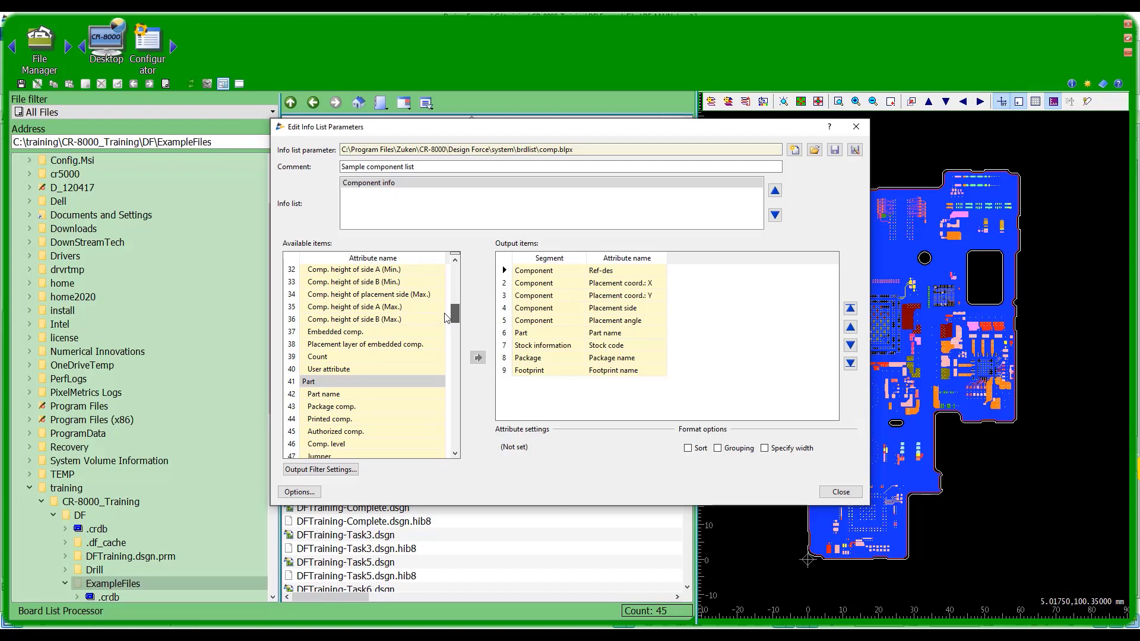
pyautogui.moveTo(446, 318); pyautogui.dragTo(457, 322)
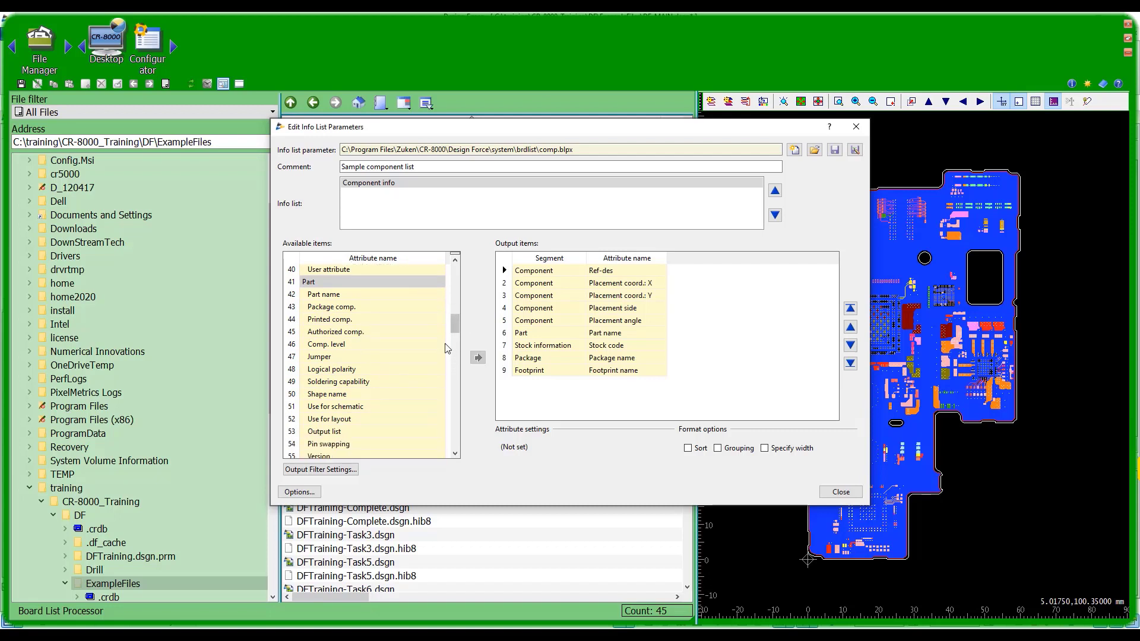
pyautogui.moveTo(457, 324); pyautogui.dragTo(455, 357)
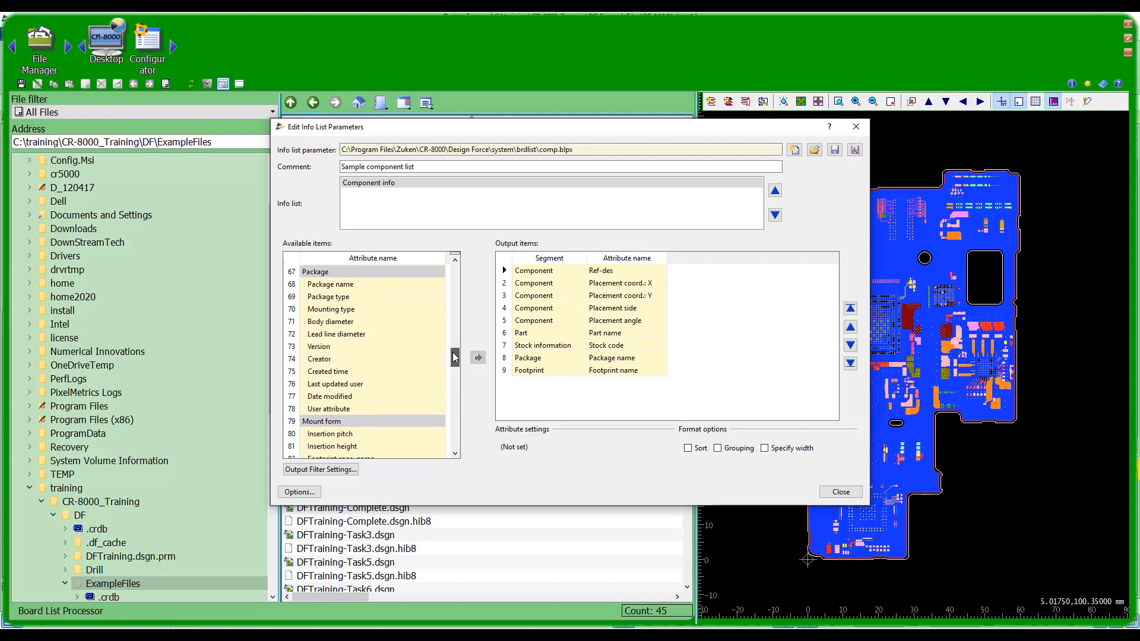
pyautogui.moveTo(455, 357); pyautogui.dragTo(457, 414)
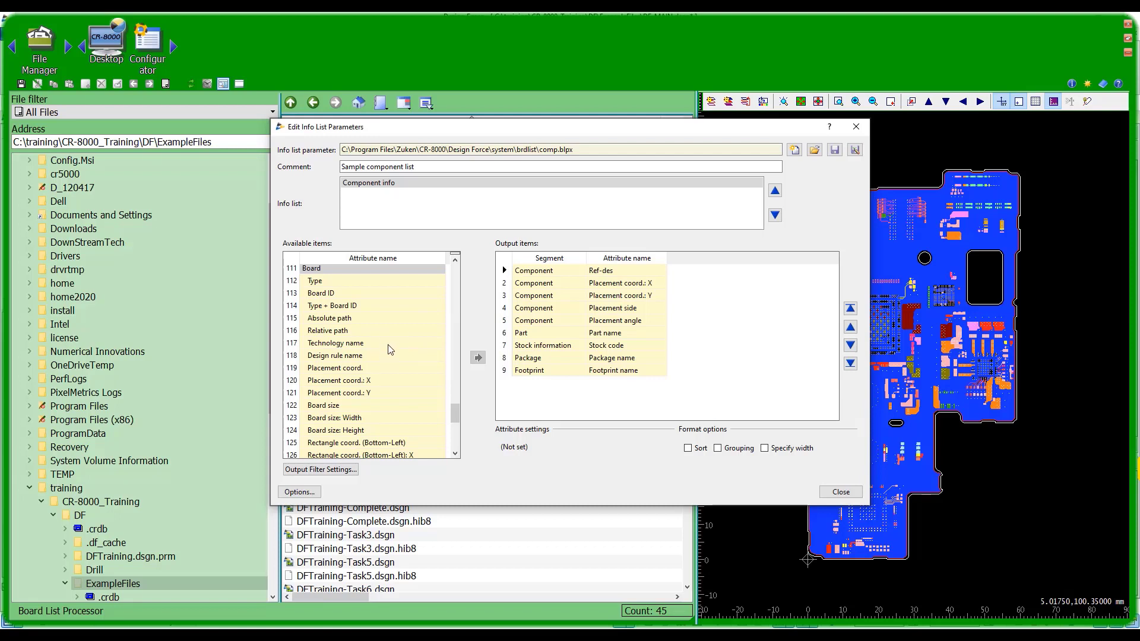
pyautogui.moveTo(458, 420); pyautogui.dragTo(453, 452)
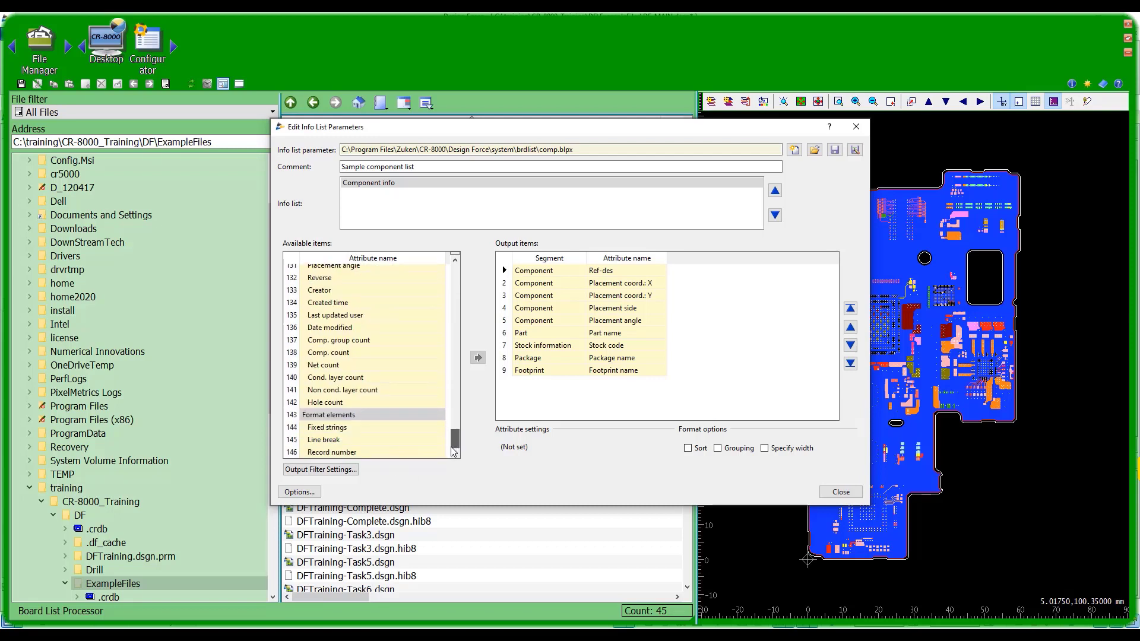
pyautogui.scroll(20, 451, 456)
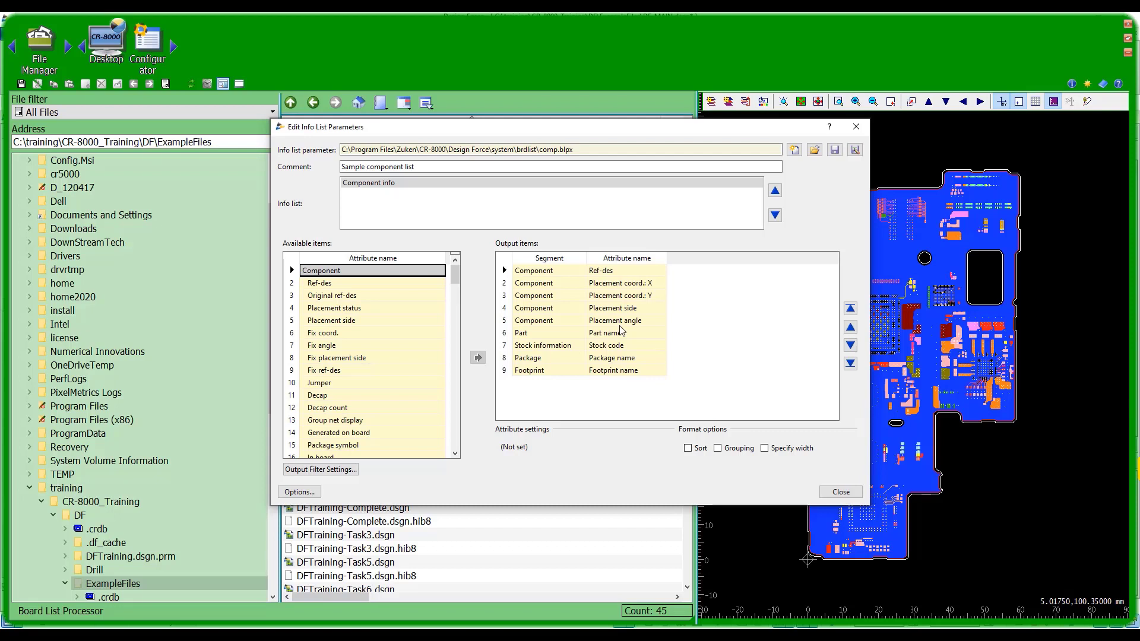
pyautogui.click(306, 494)
# Set the Numeric Representation decimal places to 3, keeping units in mm.
pyautogui.click(541, 238)
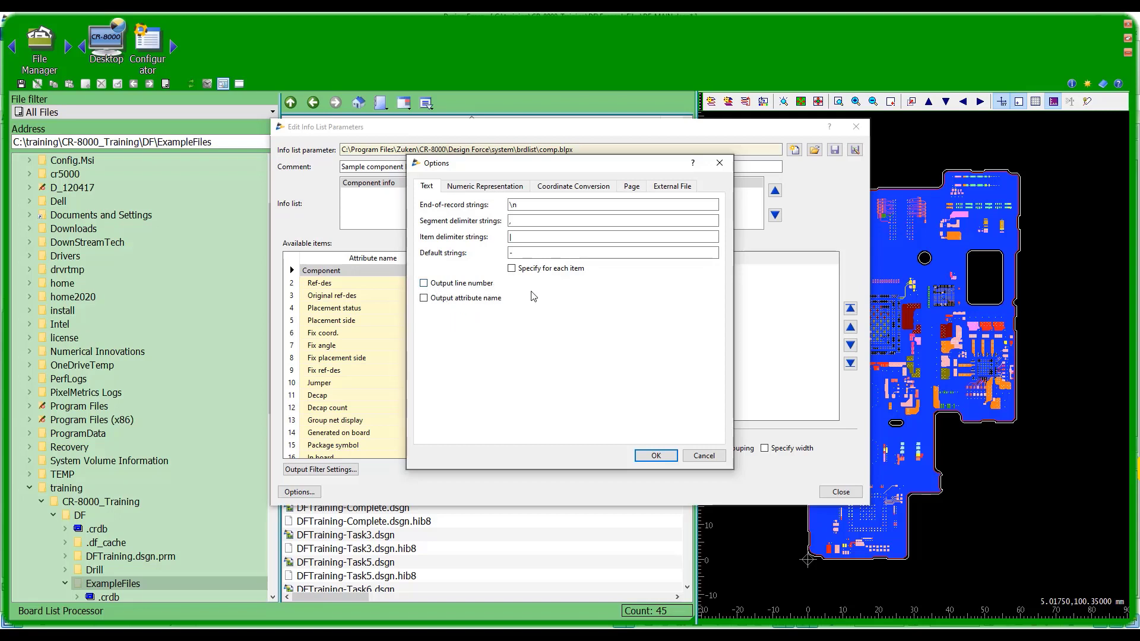
pyautogui.click(484, 188)
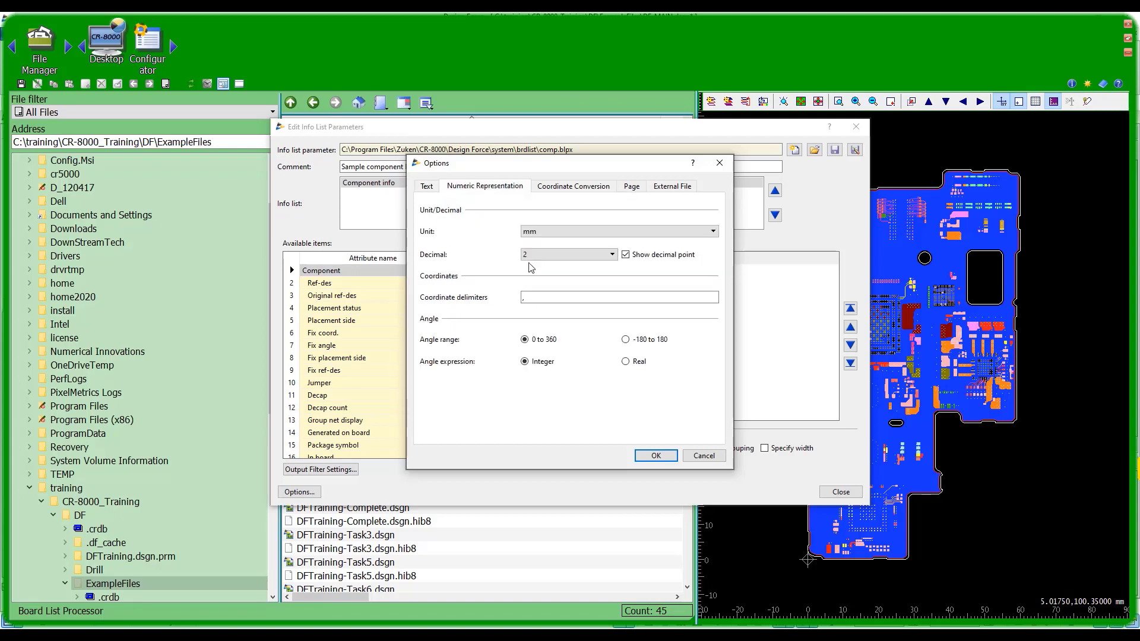
pyautogui.click(557, 257)
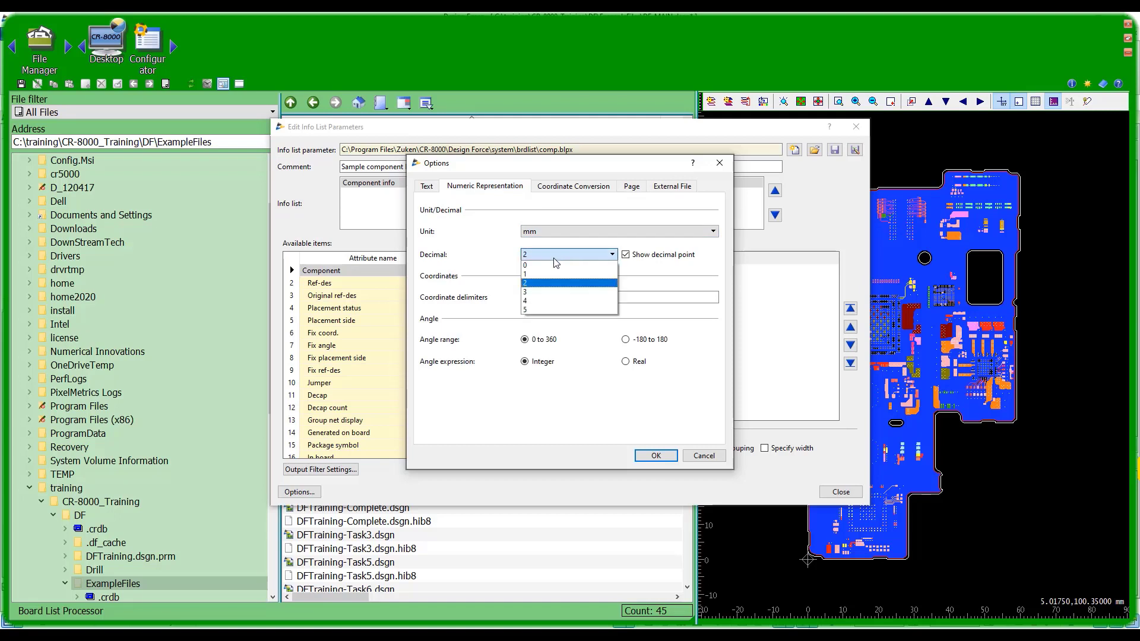
pyautogui.click(546, 292)
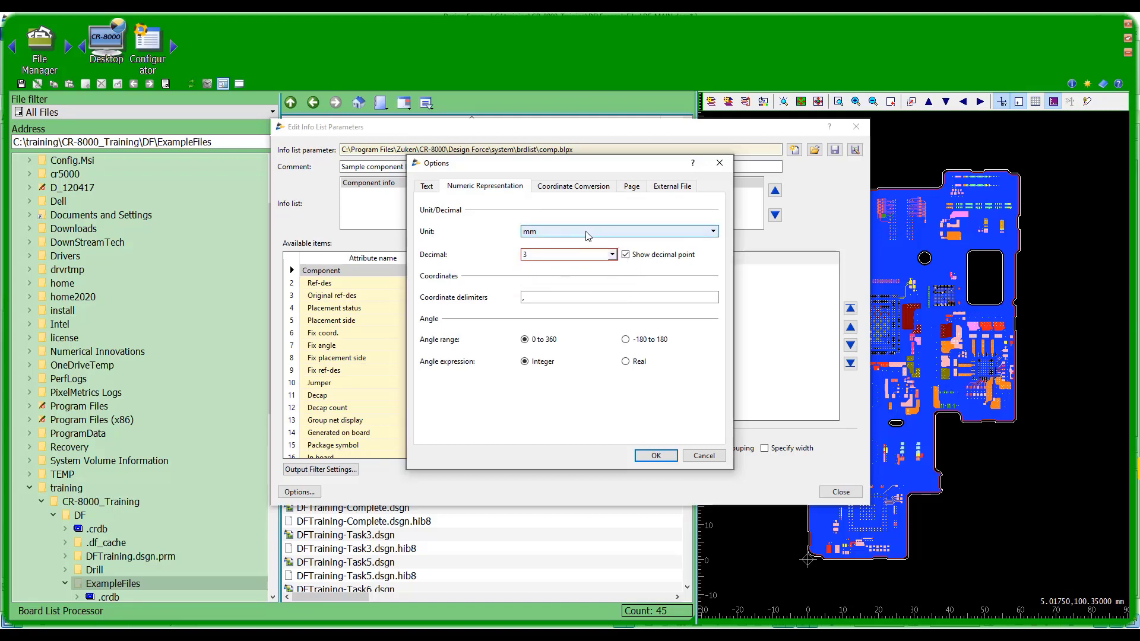
pyautogui.click(579, 188)
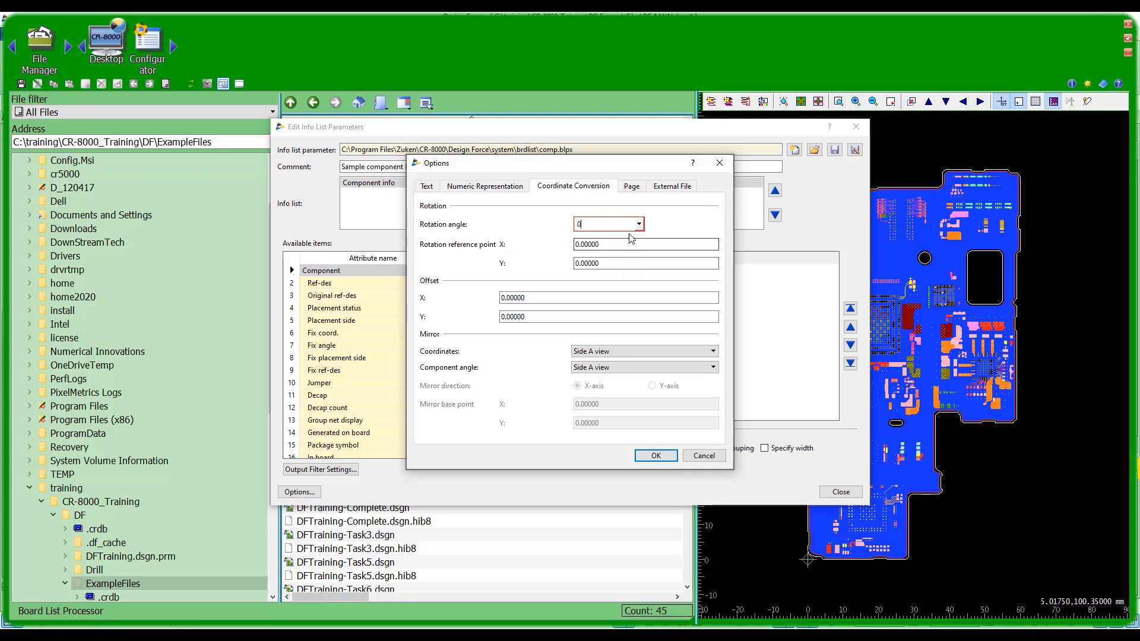
# Check the Page header '### Component information ###' with no footer, then accept the Options.
pyautogui.click(632, 187)
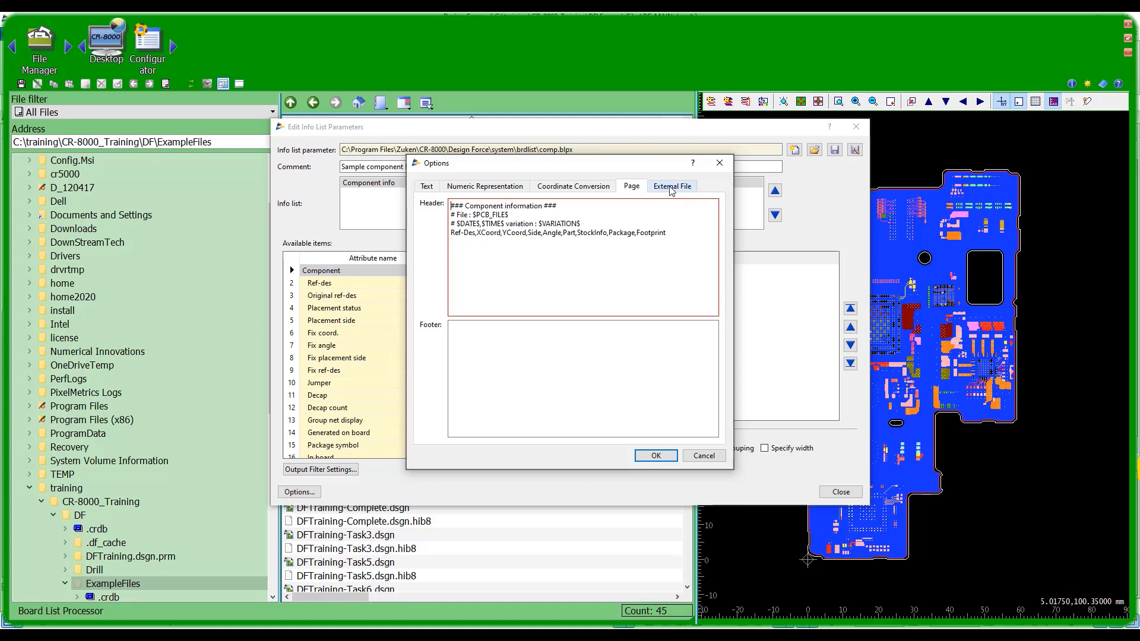
pyautogui.click(656, 455)
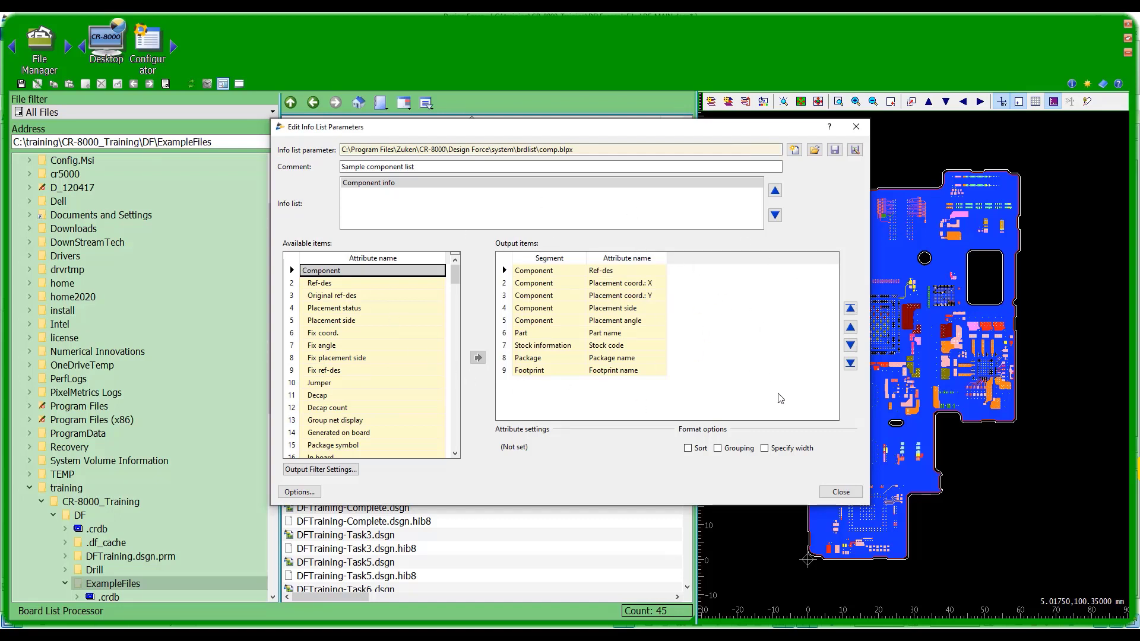
# Save the edited comp.blpx settings, execute the export, and dismiss warning 103080.
pyautogui.click(841, 493)
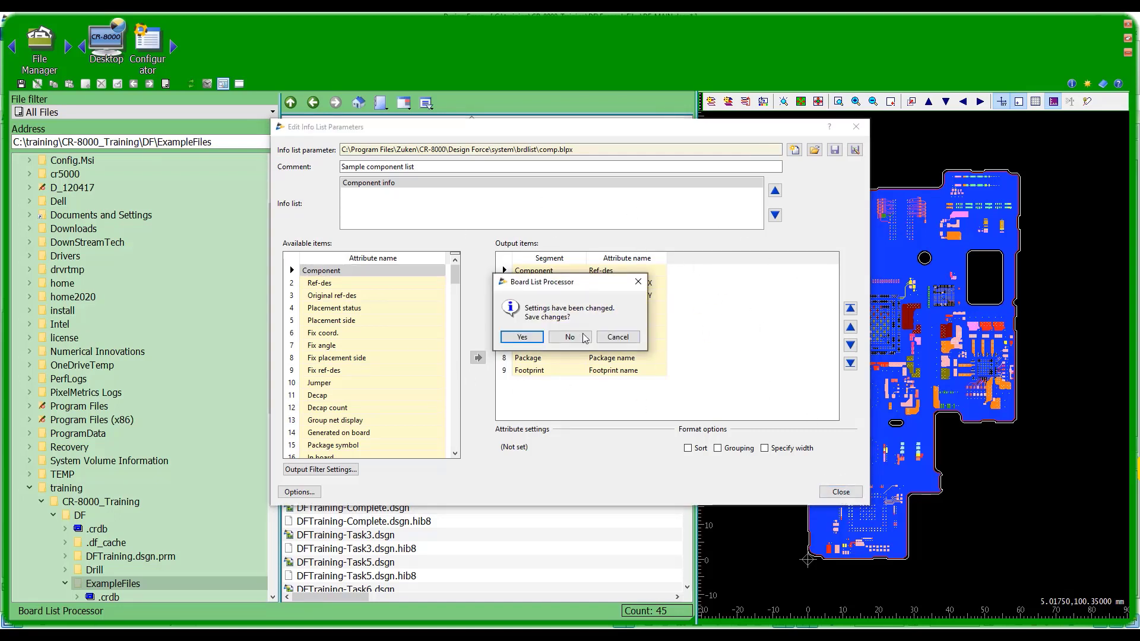
pyautogui.click(522, 337)
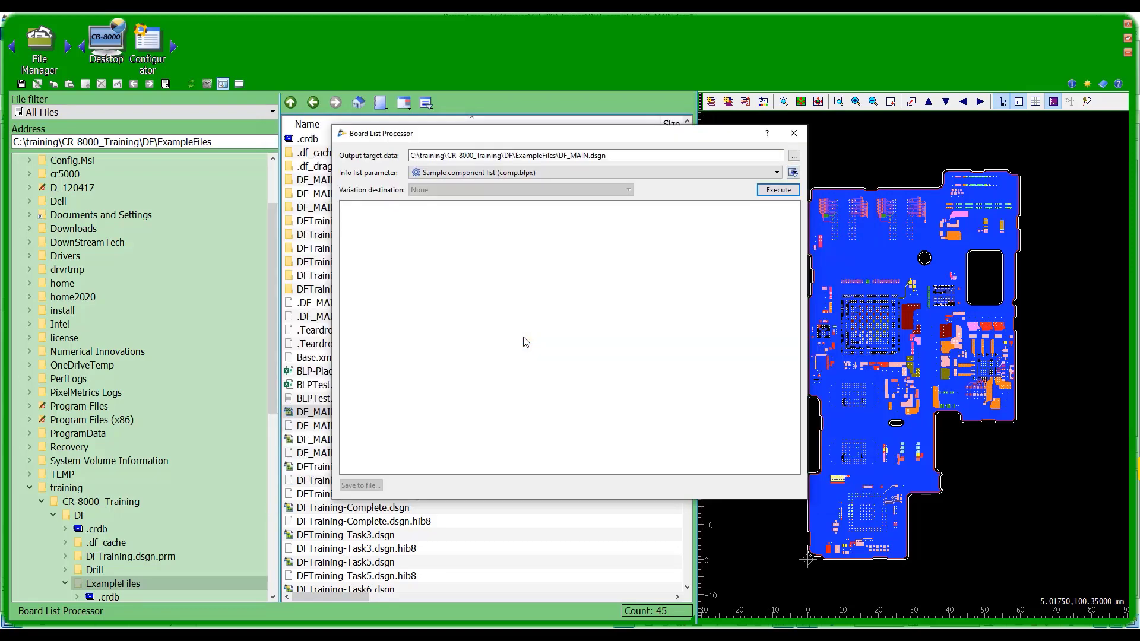
pyautogui.click(779, 190)
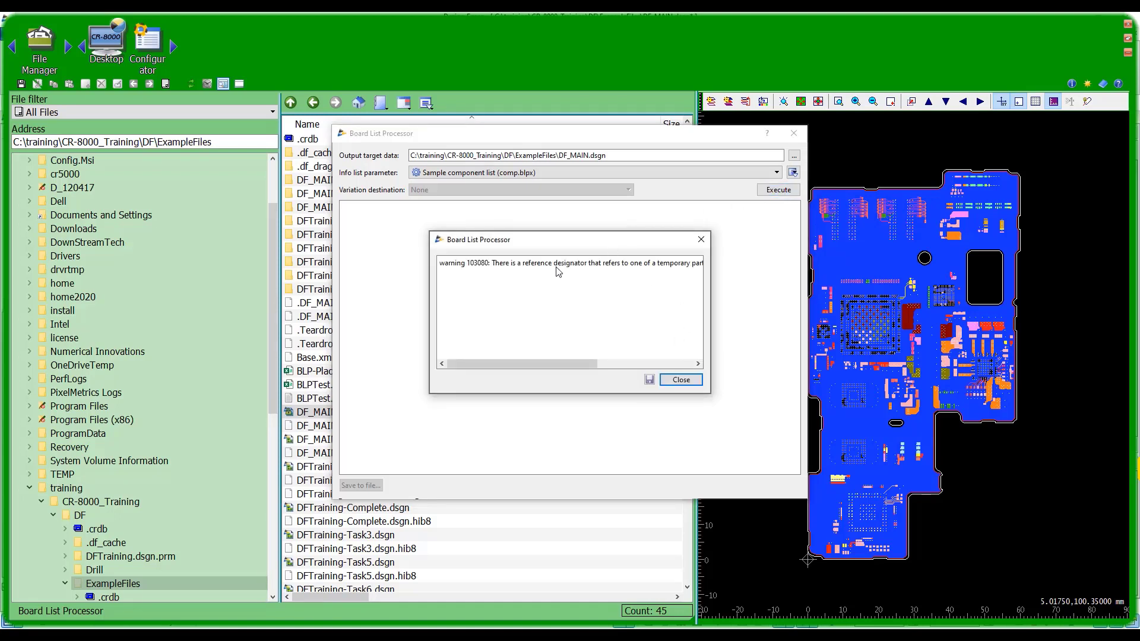
pyautogui.moveTo(556, 358); pyautogui.dragTo(680, 336)
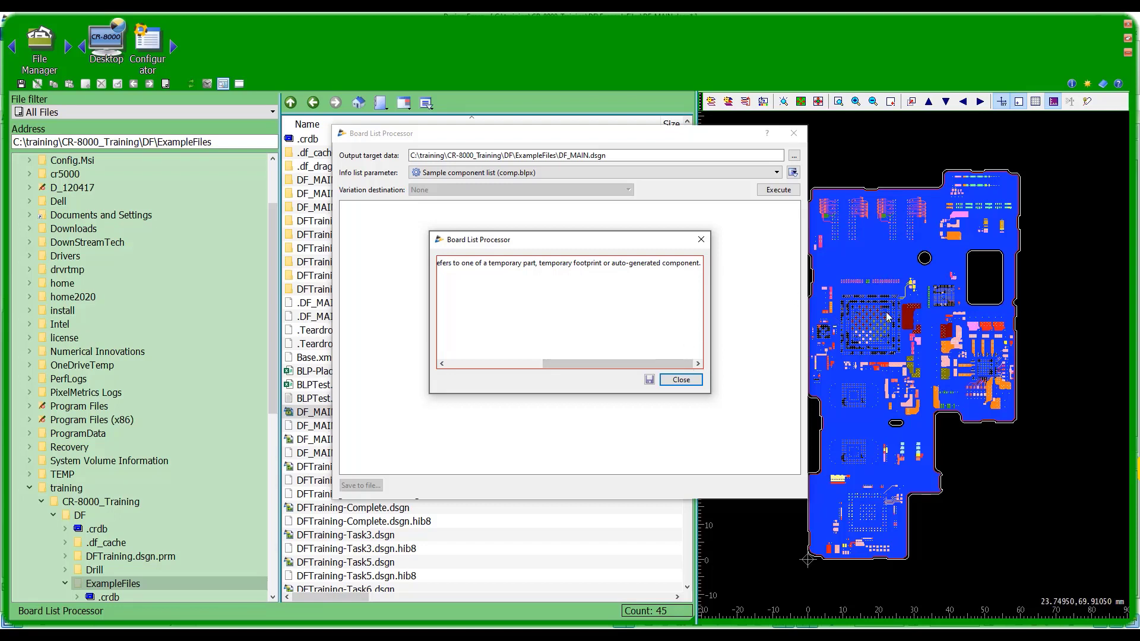
pyautogui.click(681, 384)
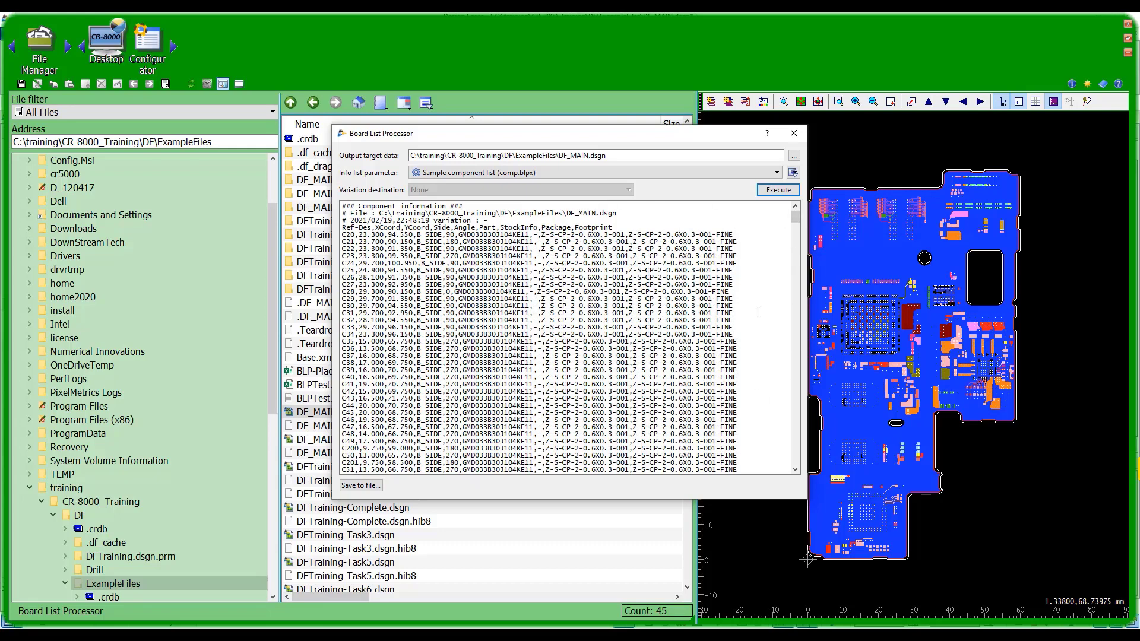
# Save the component list as TestExport in the ExampleFiles folder.
pyautogui.click(380, 486)
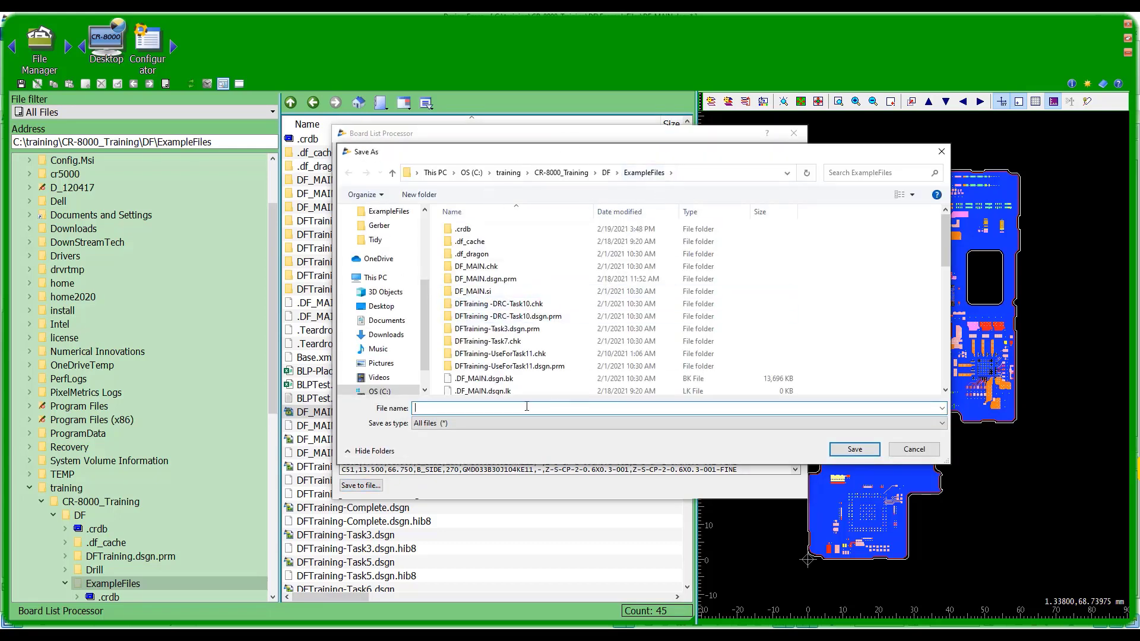
pyautogui.write('Test')
pyautogui.click(855, 449)
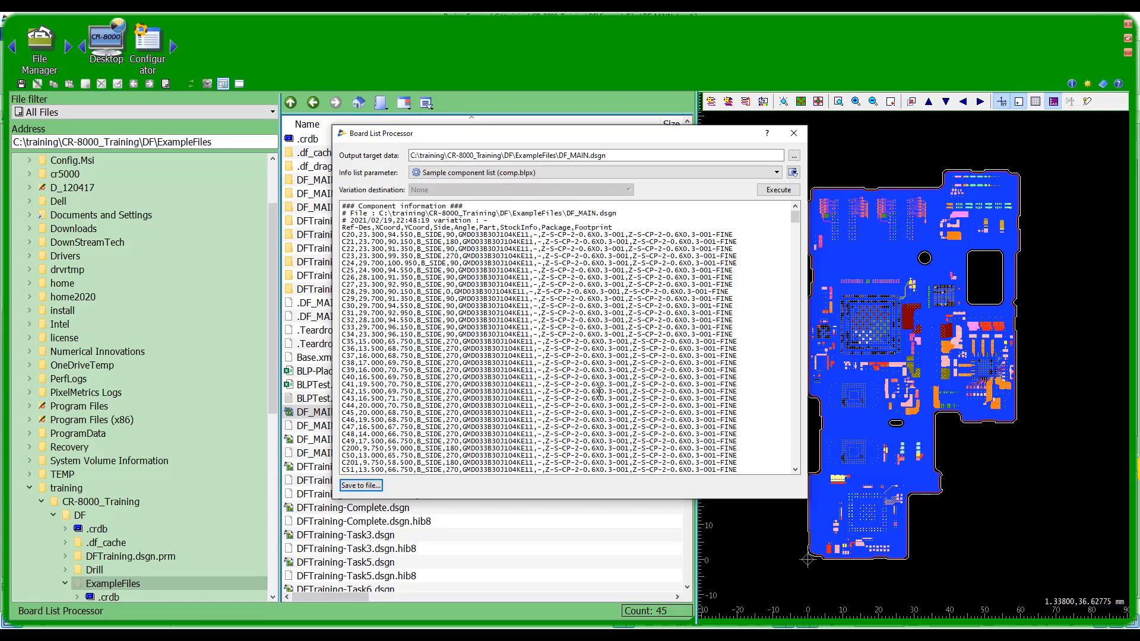
# Re-save the list with a .csv extension as TestExport.csv.
pyautogui.click(361, 486)
pyautogui.scroll(-3, 546, 314)
pyautogui.scroll(-8, 546, 314)
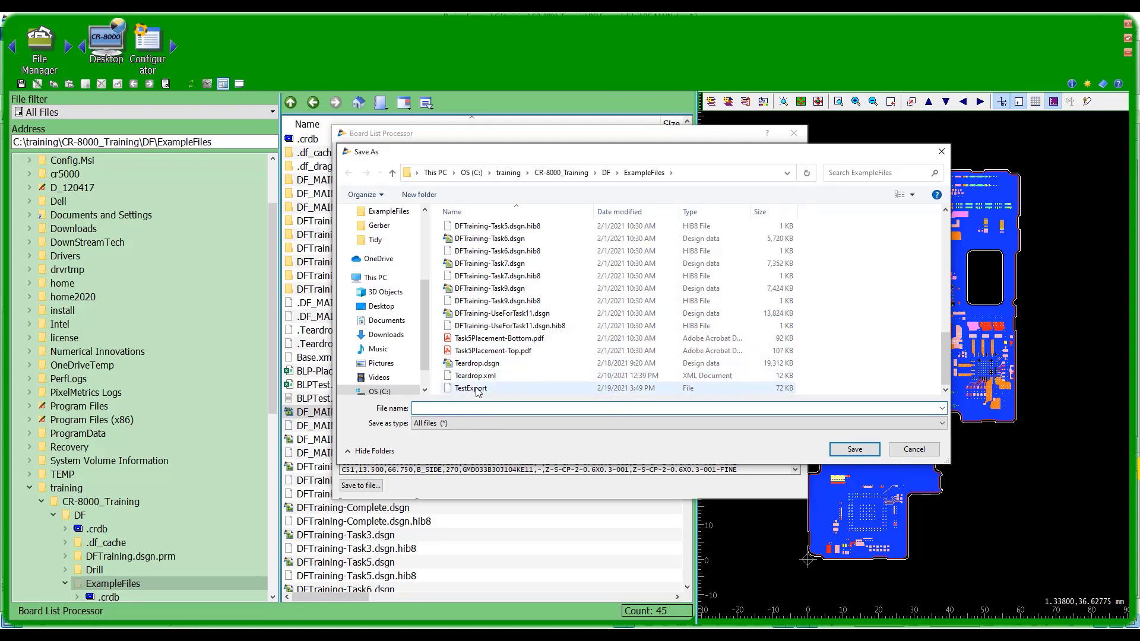
pyautogui.click(472, 389)
pyautogui.rightClick(478, 392)
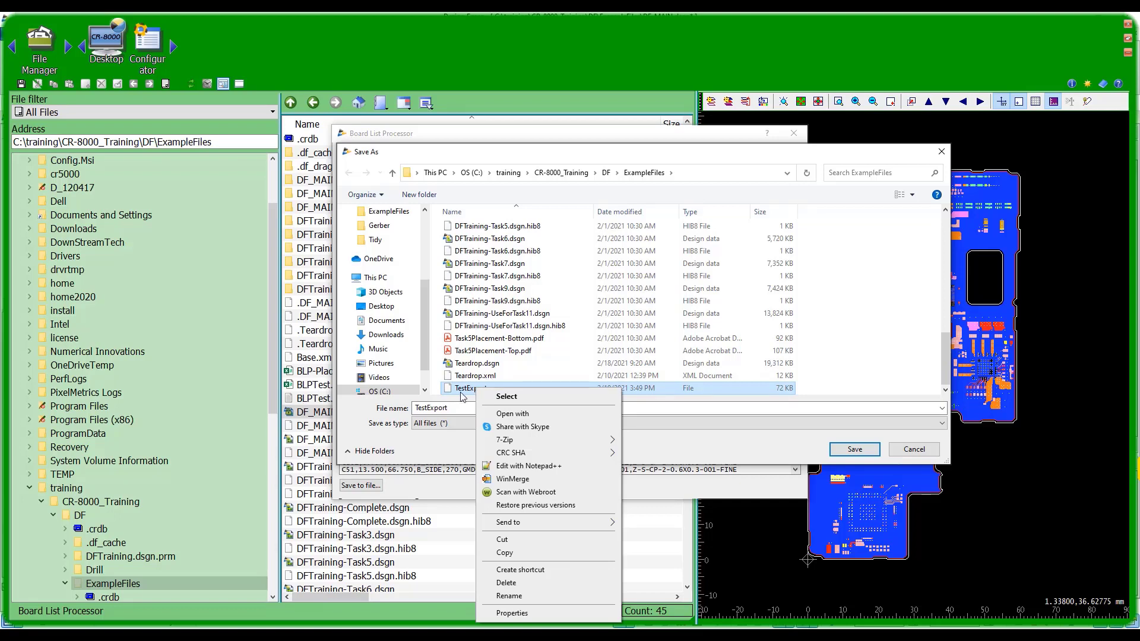
pyautogui.click(703, 413)
pyautogui.click(702, 410)
pyautogui.click(699, 407)
pyautogui.write('.csv')
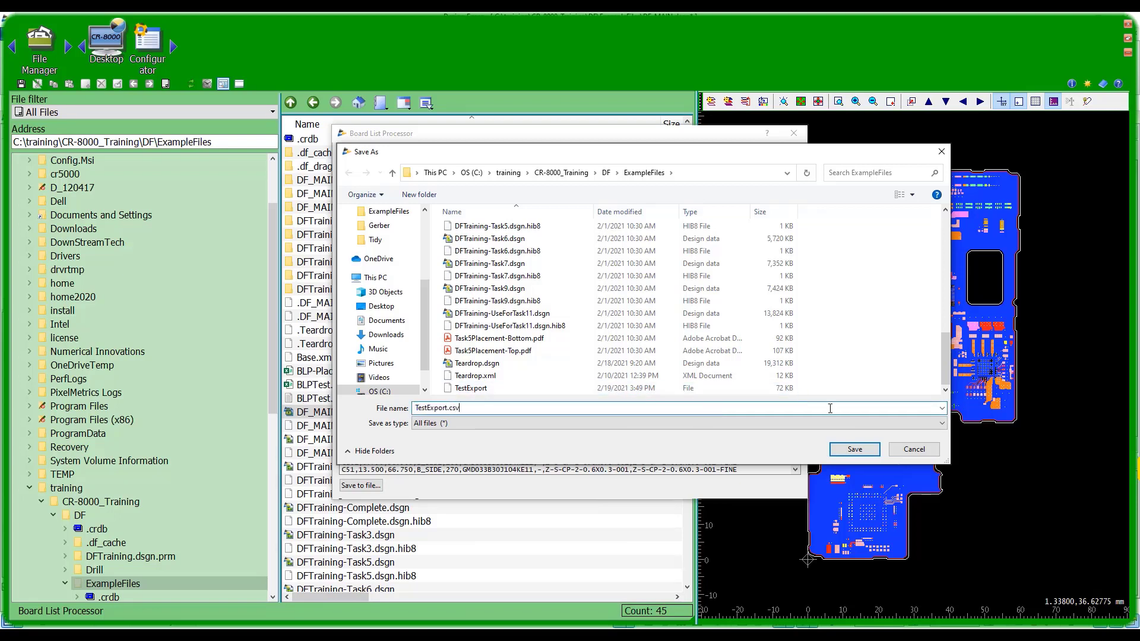
pyautogui.click(852, 450)
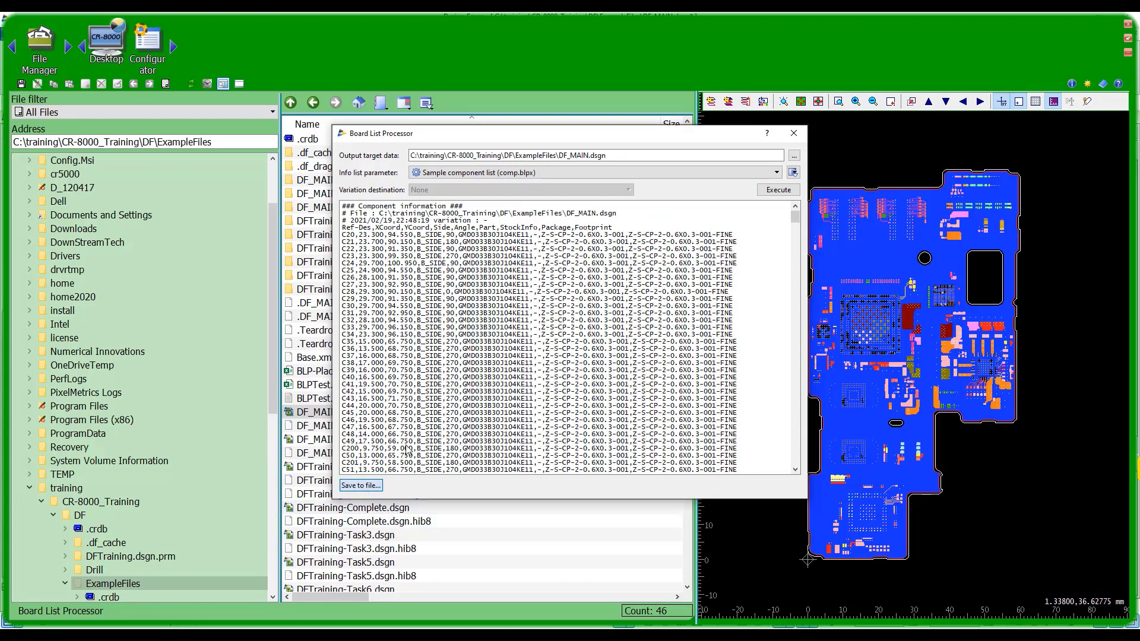
# Locate TestExport.csv in the file browser and open it in Excel.
pyautogui.click(364, 486)
pyautogui.moveTo(944, 240); pyautogui.dragTo(945, 360)
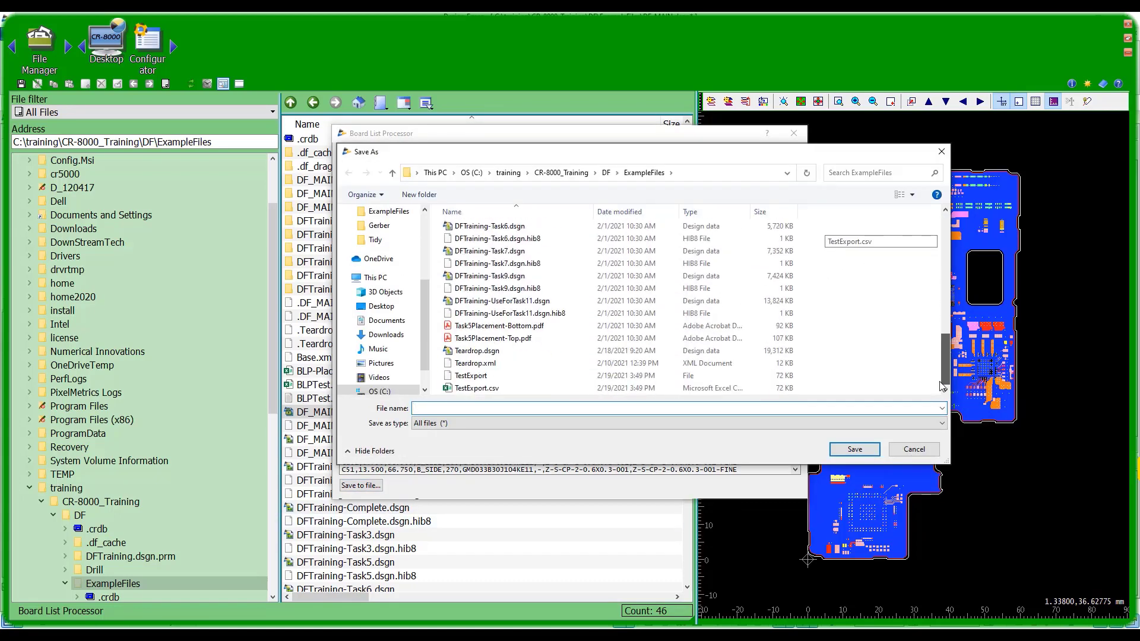
pyautogui.click(477, 388)
pyautogui.rightClick(485, 392)
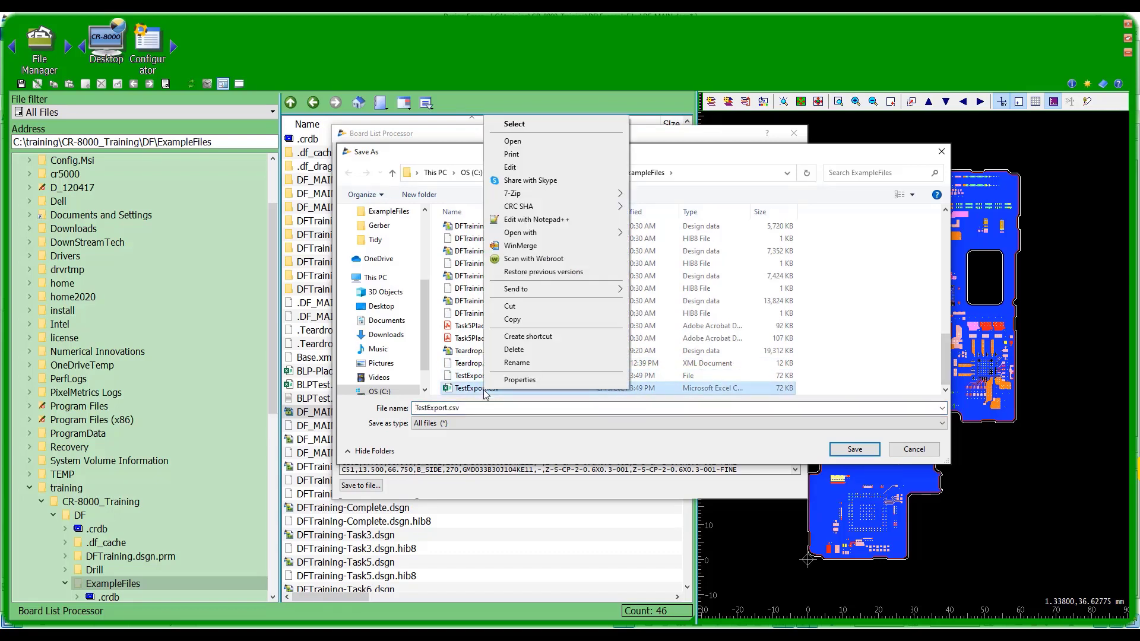
pyautogui.click(536, 142)
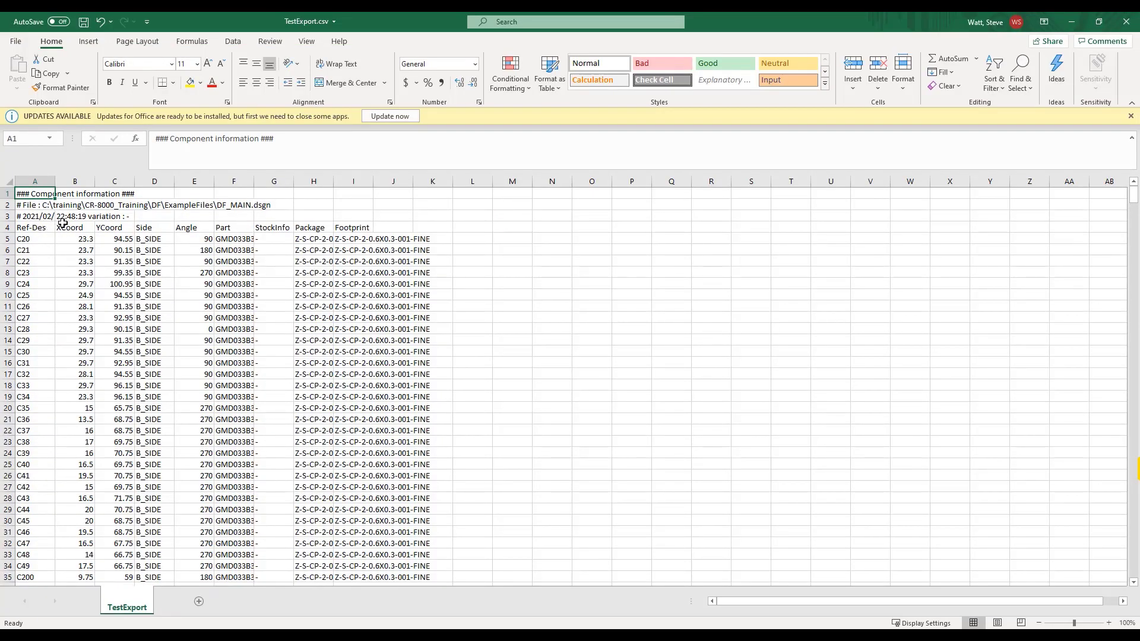
# Autofit Excel columns F through I to show full Part, Package and Footprint values, then return to CR-8000.
pyautogui.click(254, 225)
pyautogui.press('Home')
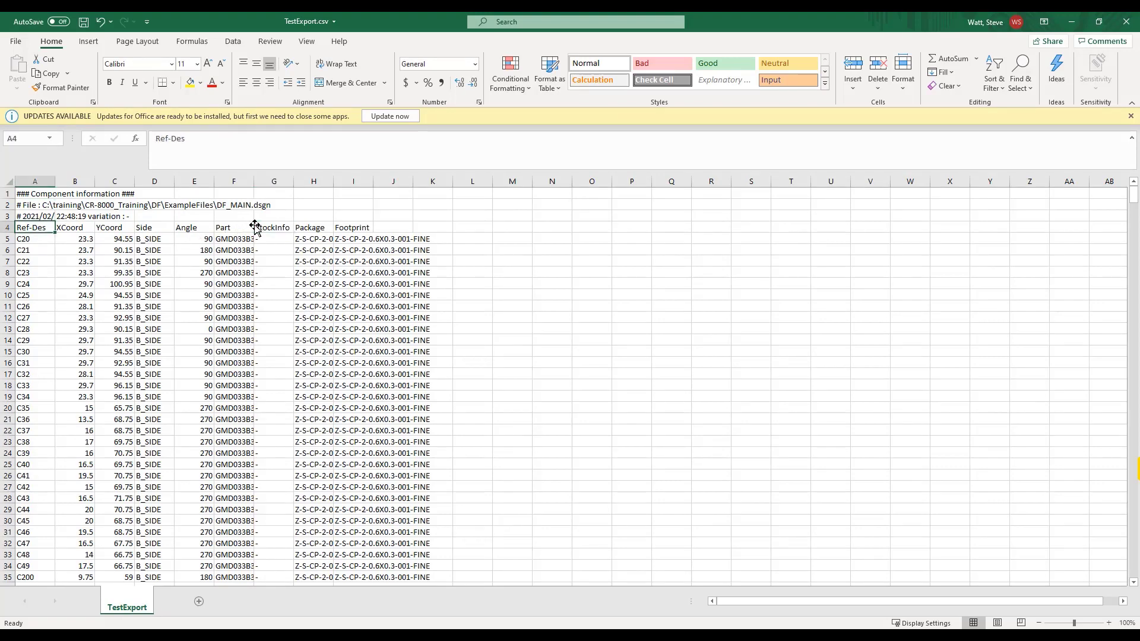
pyautogui.doubleClick(253, 183)
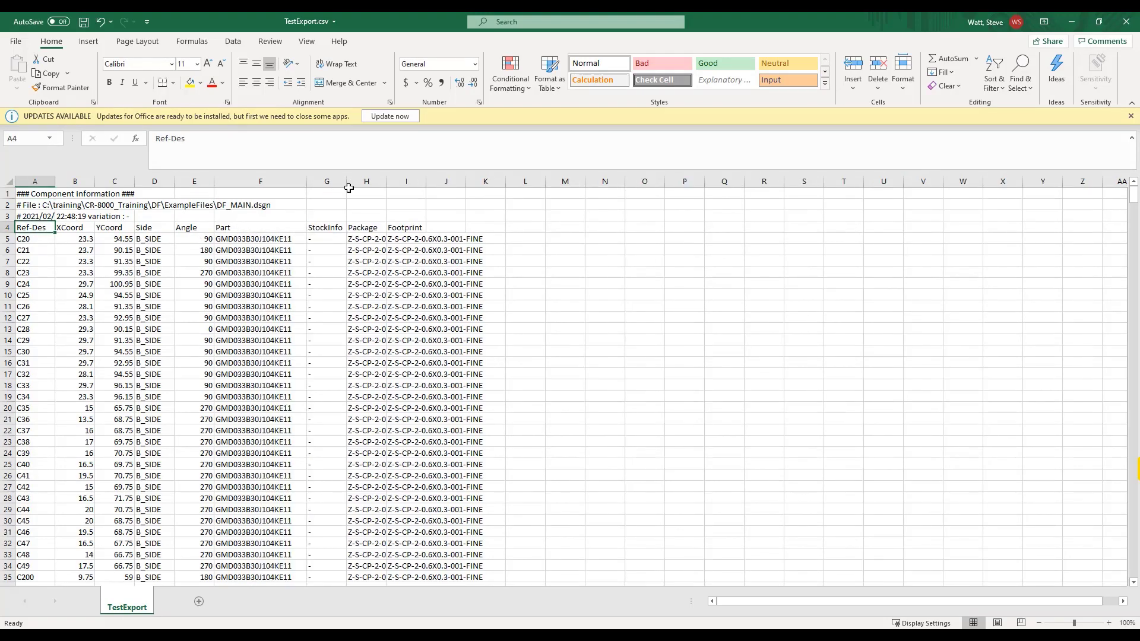
pyautogui.moveTo(347, 182); pyautogui.dragTo(347, 183)
pyautogui.doubleClick(348, 183)
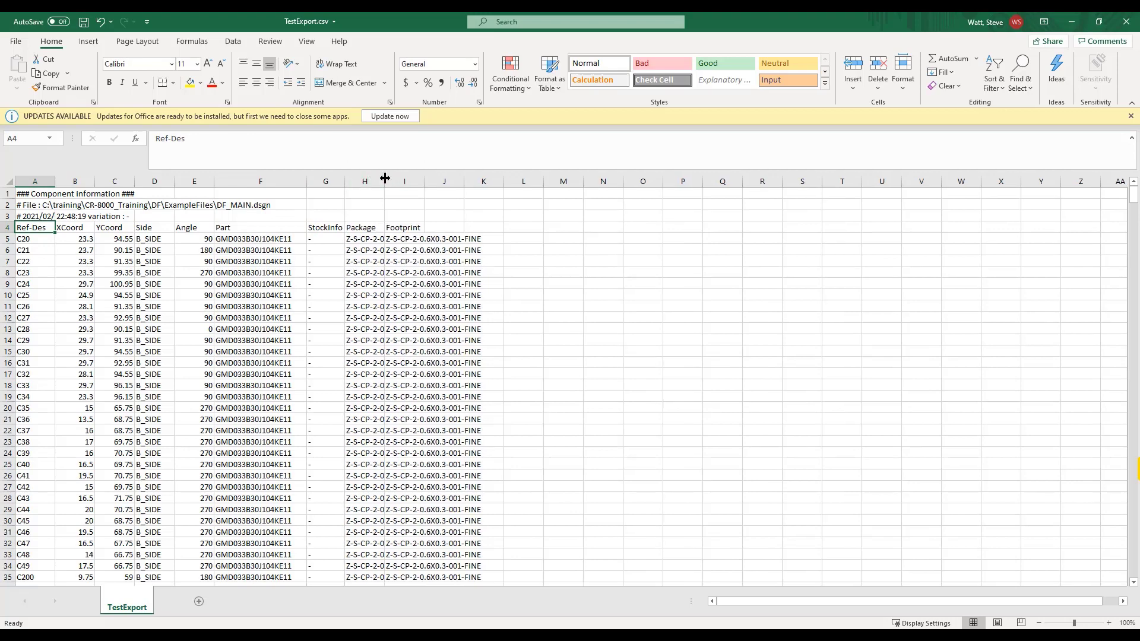
pyautogui.doubleClick(384, 181)
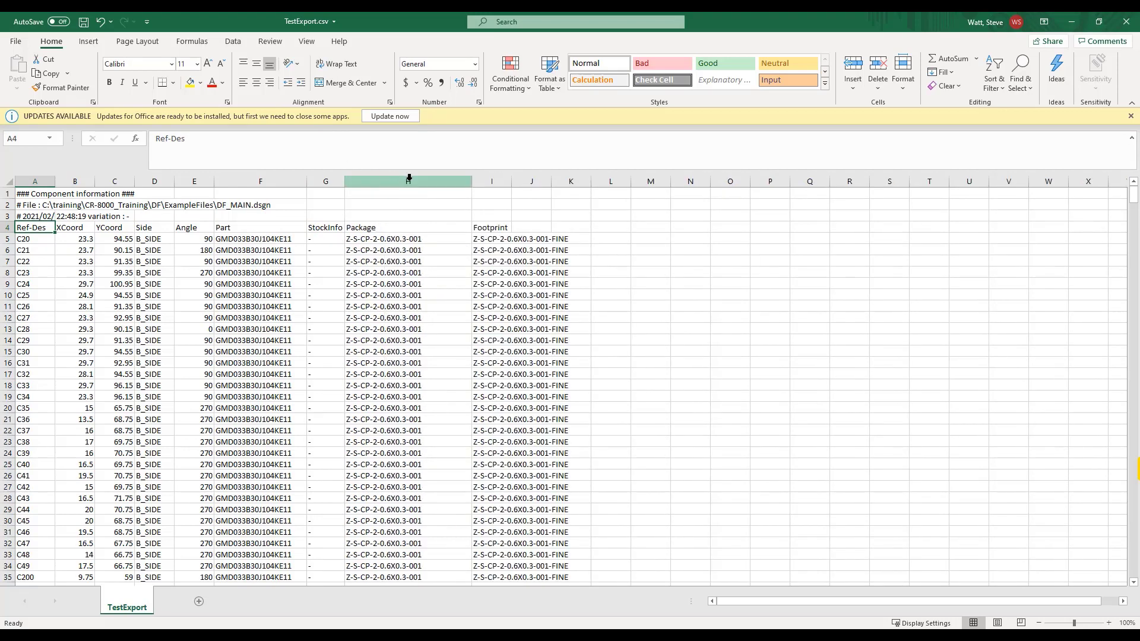
pyautogui.moveTo(511, 182); pyautogui.dragTo(511, 182)
pyautogui.doubleClick(511, 182)
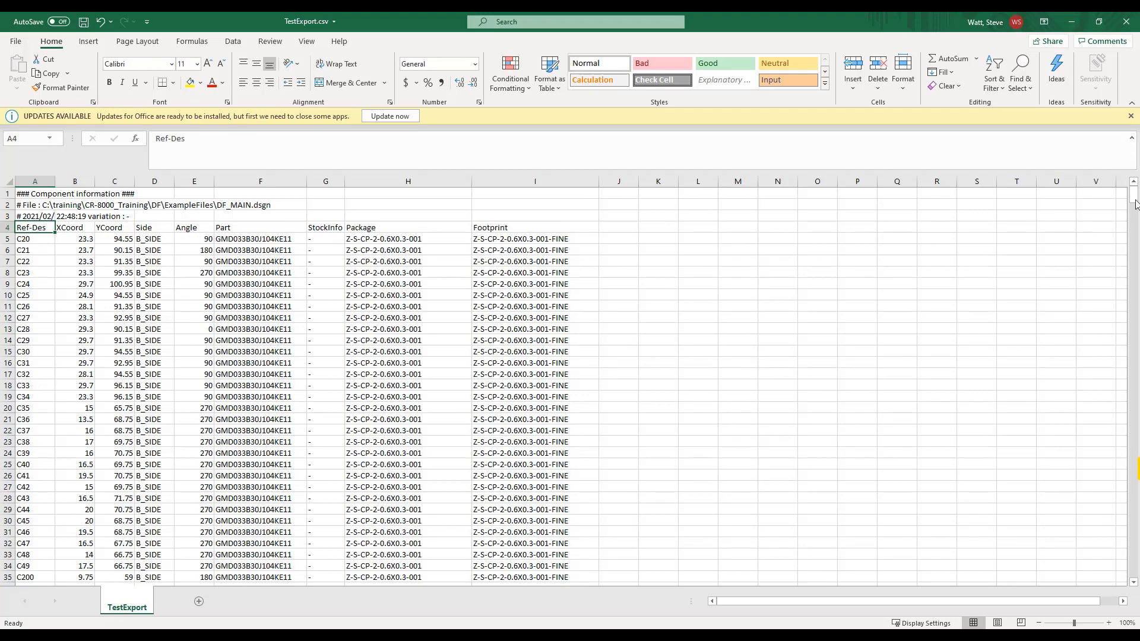
pyautogui.moveTo(1135, 199)
pyautogui.mouseDown()
pyautogui.moveTo(1136, 326)
pyautogui.moveTo(1136, 196)
pyautogui.mouseUp()
pyautogui.click(713, 635)
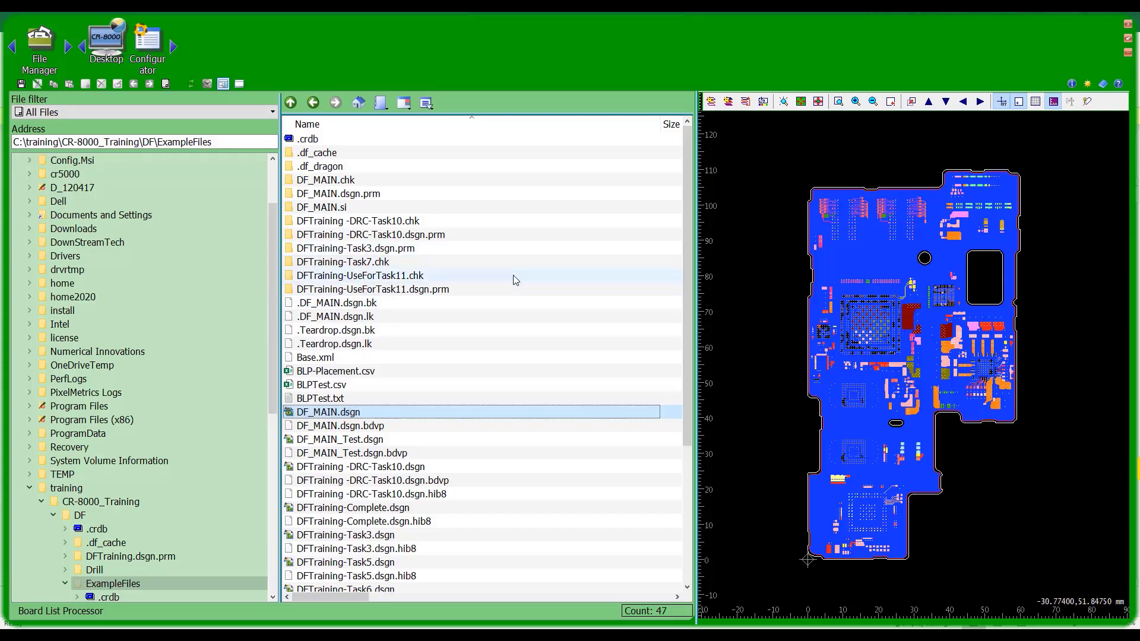